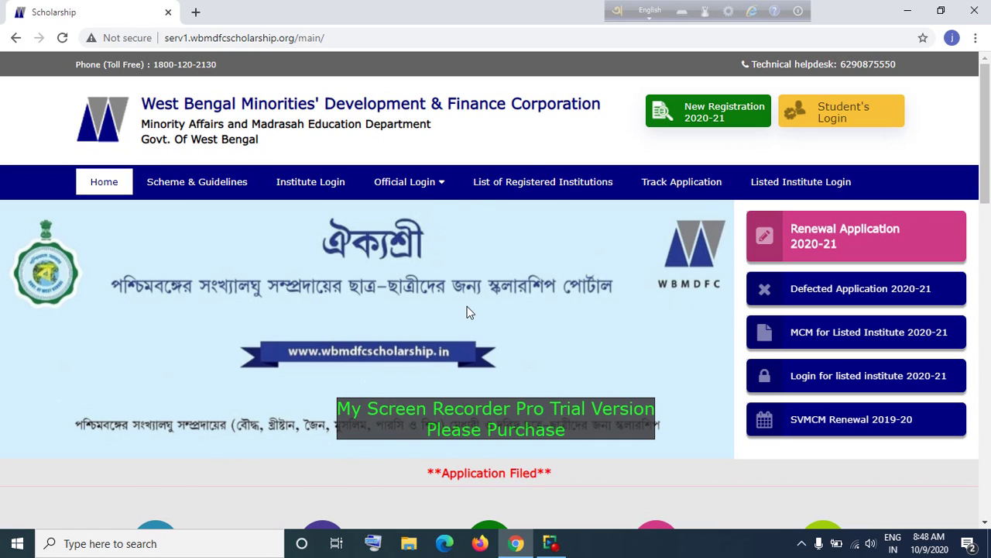
# Search Google for wbmdfc and open the wbmdfcscholarship.in Scholarship site from the results.
pyautogui.hotkey('ctrl', 'w')
pyautogui.click(505, 288)
pyautogui.write('w')
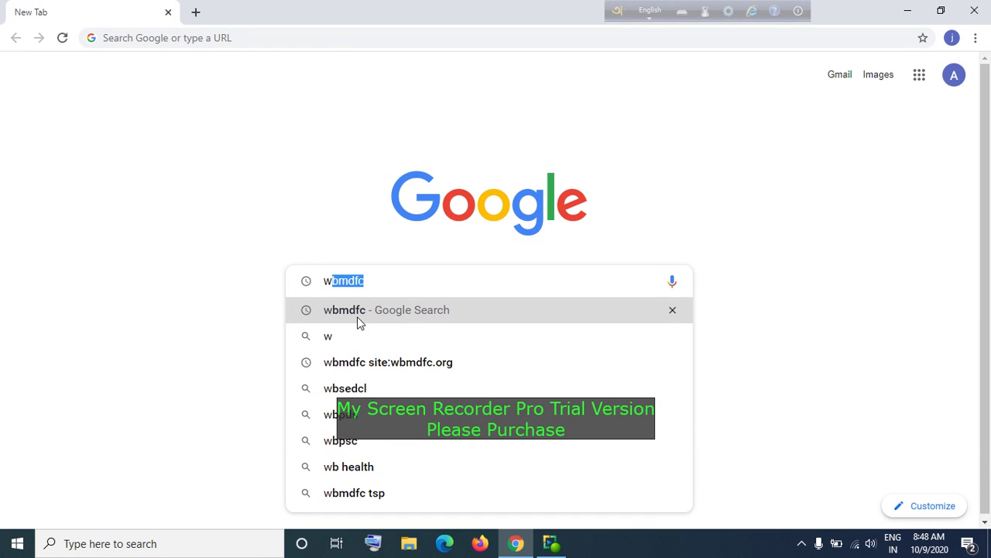
pyautogui.click(392, 312)
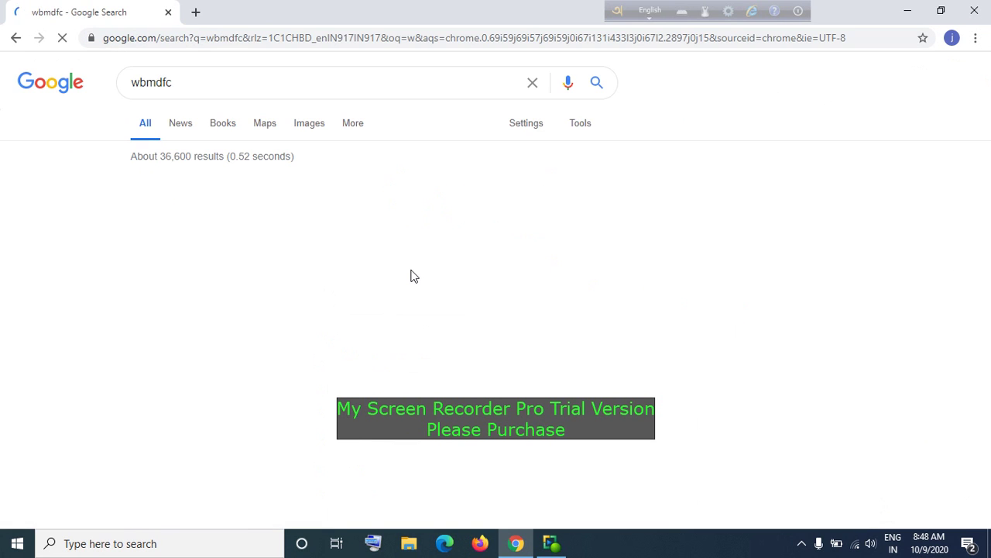
pyautogui.scroll(-5, 281, 294)
pyautogui.scroll(1, 276, 281)
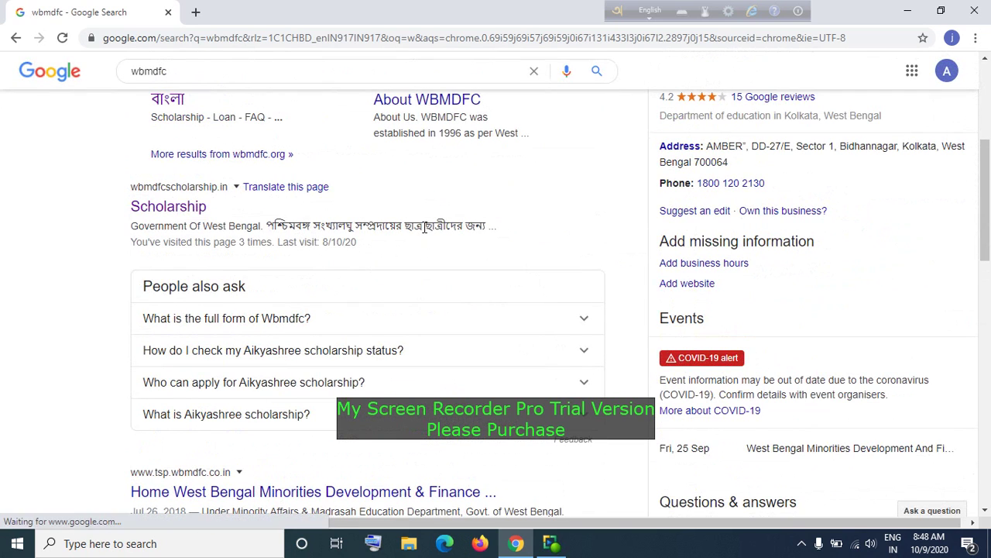
pyautogui.click(184, 209)
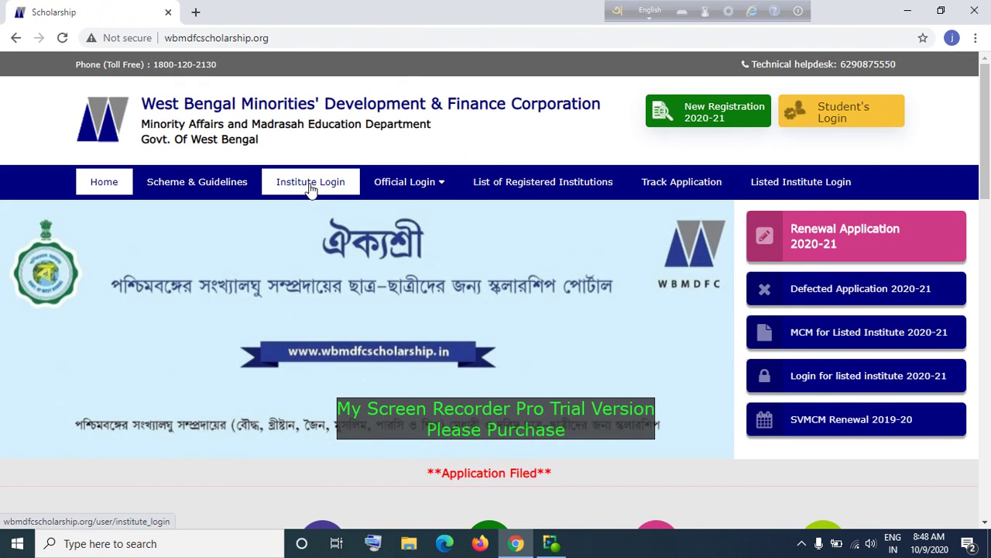
# Open the Institute Login page for the Murshidabad district.
pyautogui.click(341, 187)
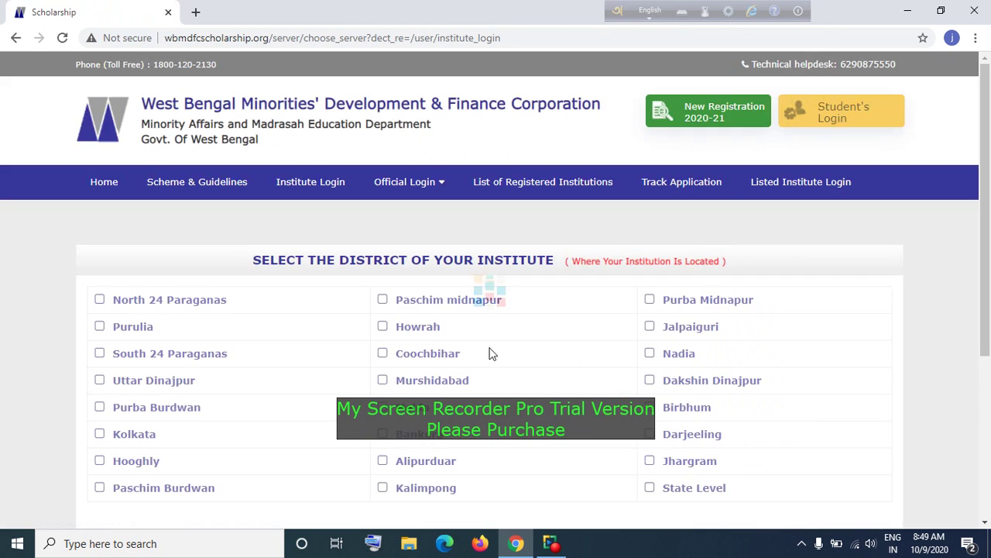
pyautogui.click(436, 352)
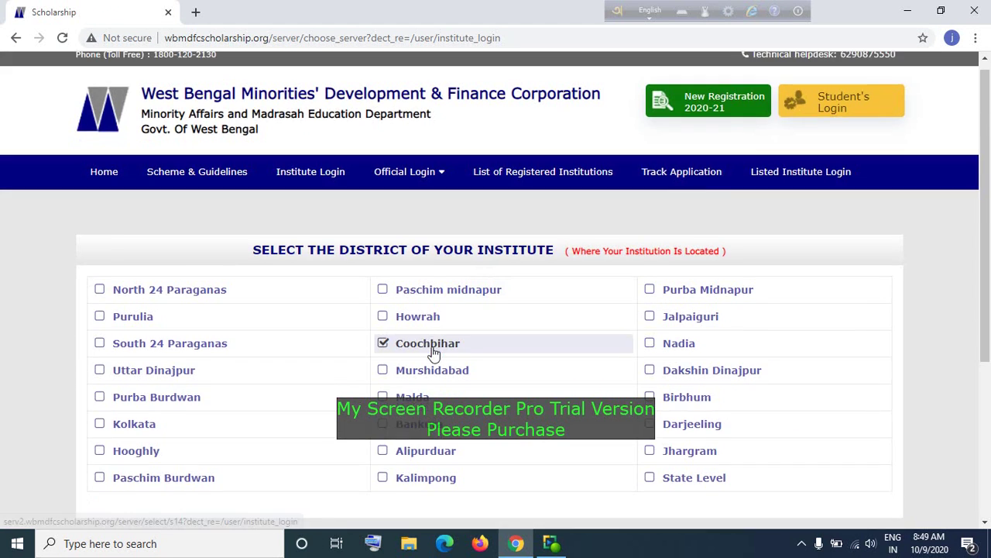
pyautogui.scroll(-3, 440, 325)
pyautogui.scroll(2, 440, 324)
pyautogui.click(433, 310)
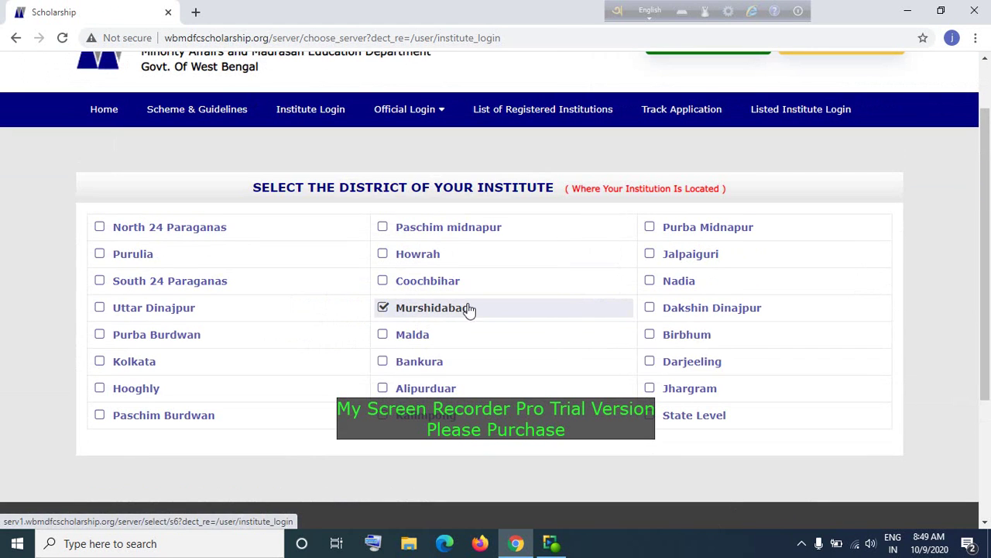
pyautogui.click(420, 313)
pyautogui.click(558, 118)
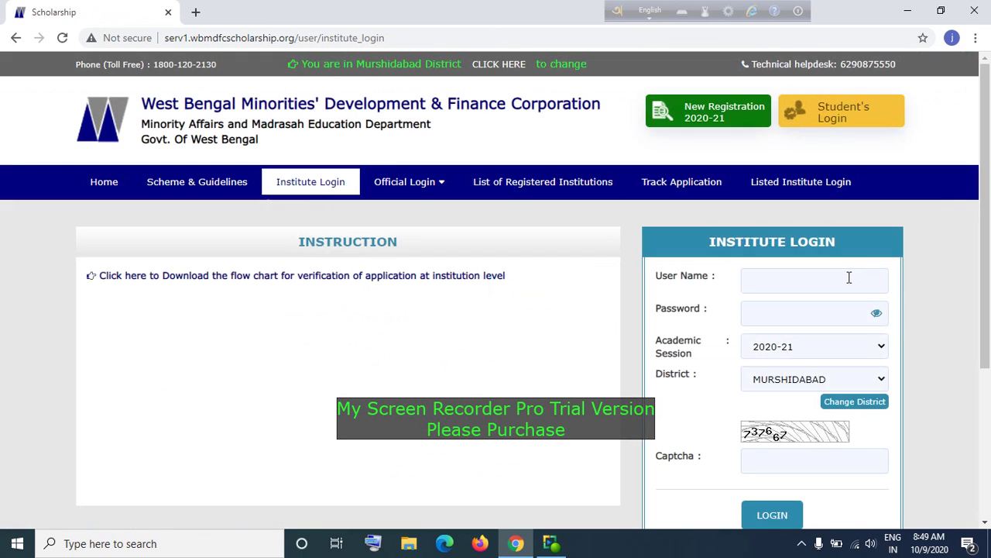
# Log in to the institute account with its user name, password and the captcha code for session 2020-21.
pyautogui.click(822, 281)
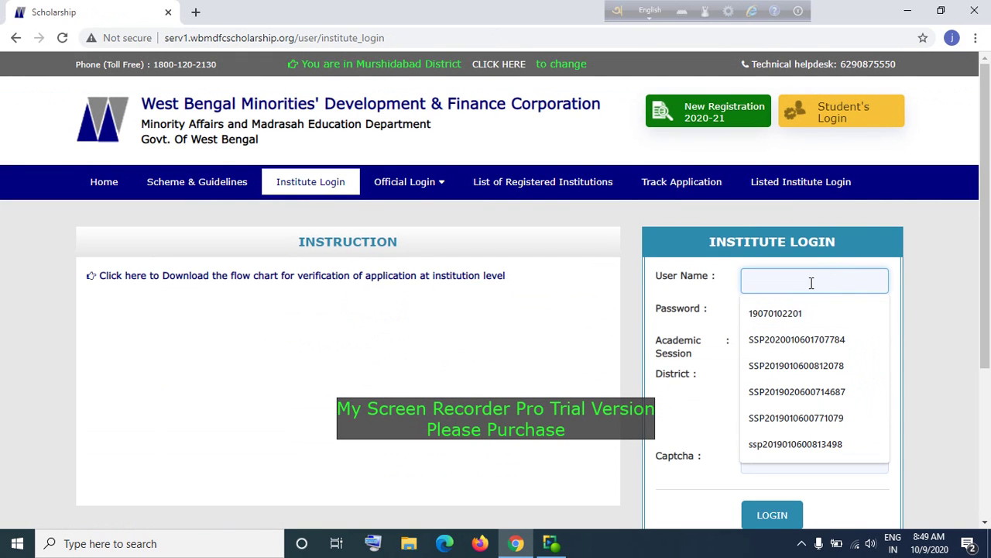
pyautogui.click(775, 322)
pyautogui.click(783, 320)
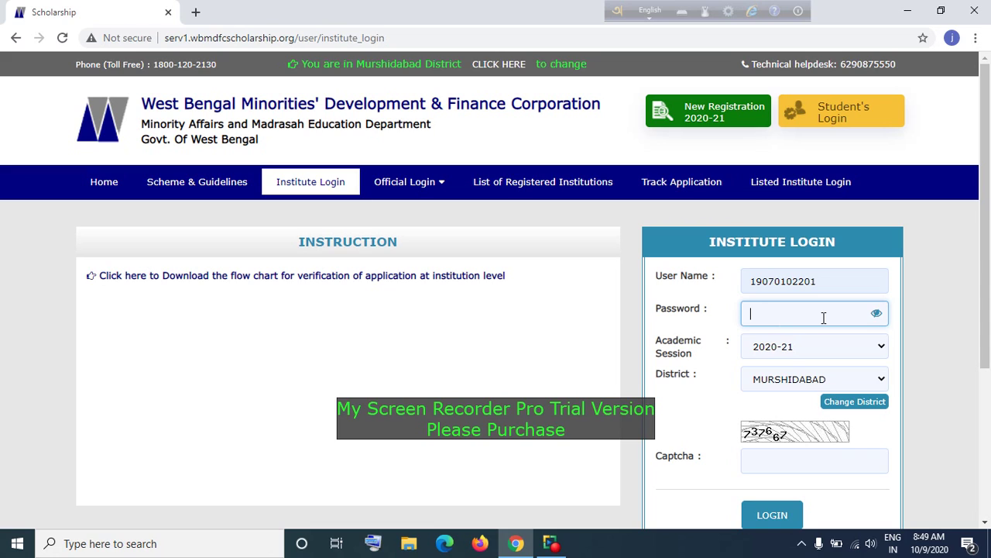
pyautogui.write('••')
pyautogui.press('Tab')
pyautogui.press('Tab')
pyautogui.press('Tab')
pyautogui.press('Tab')
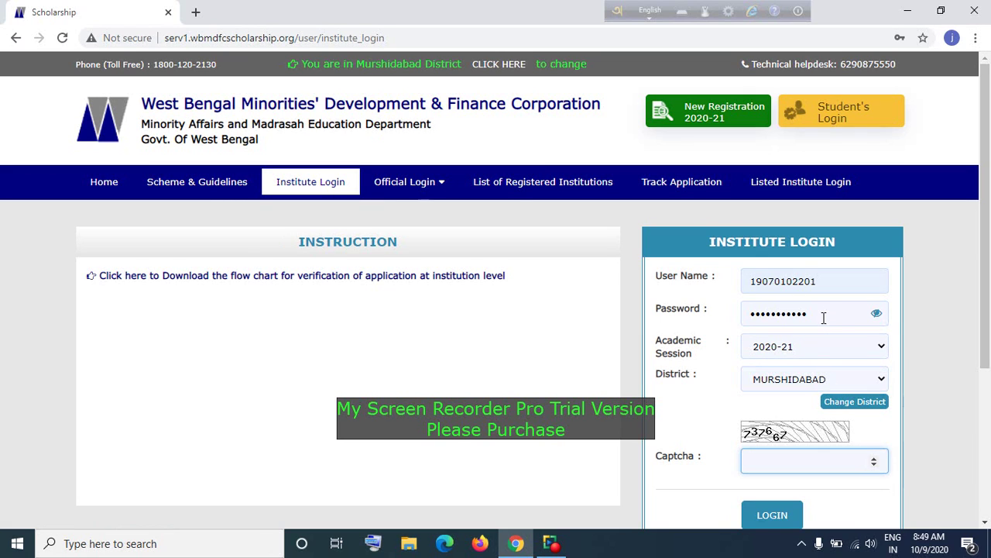
pyautogui.write('737667')
pyautogui.scroll(-2, 770, 353)
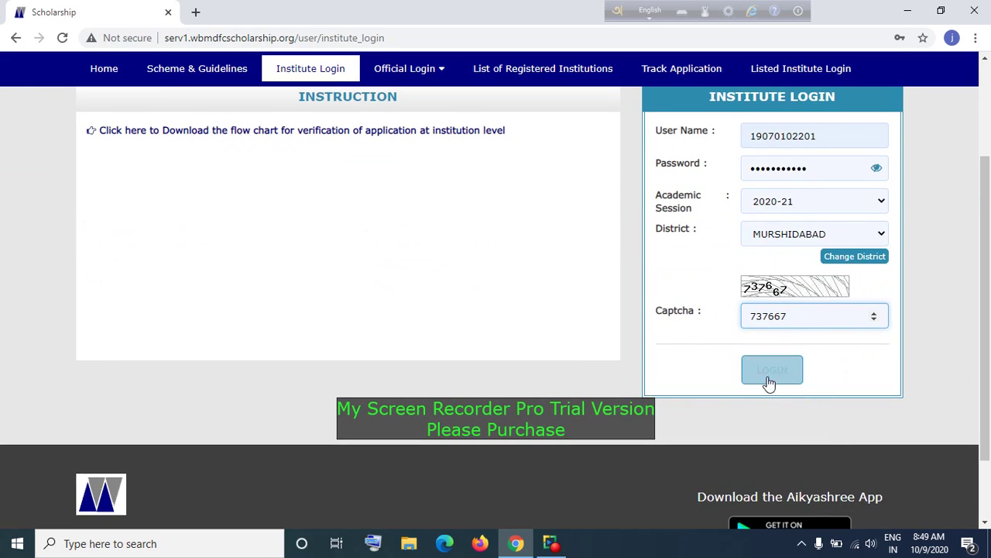
pyautogui.click(769, 370)
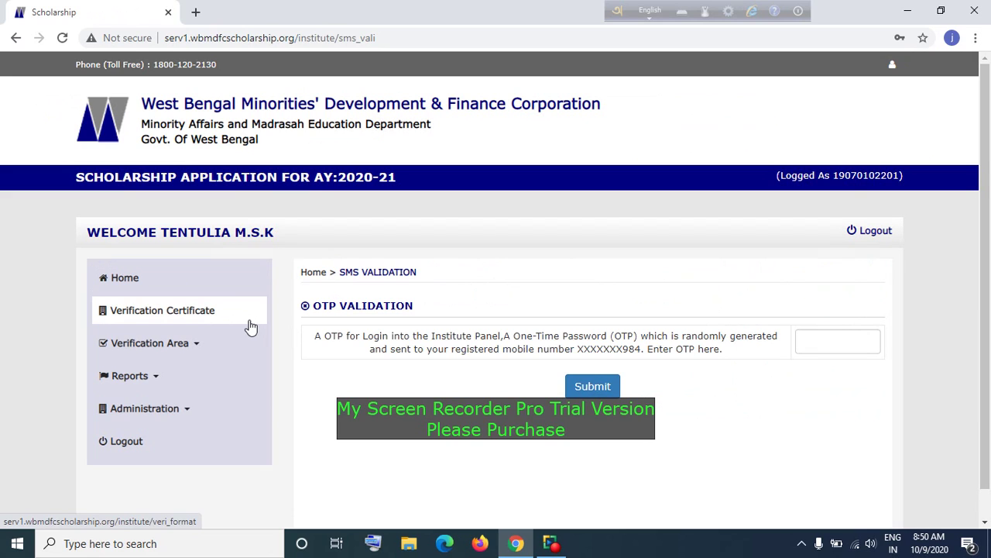
# Open the Non Verified List (NEW) of applications in the verification area.
pyautogui.click(196, 345)
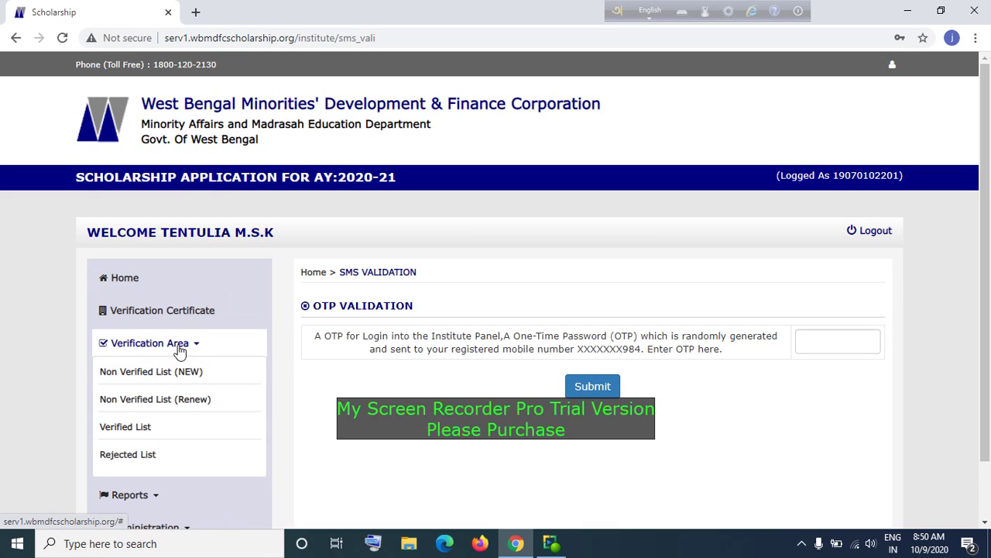
pyautogui.click(199, 372)
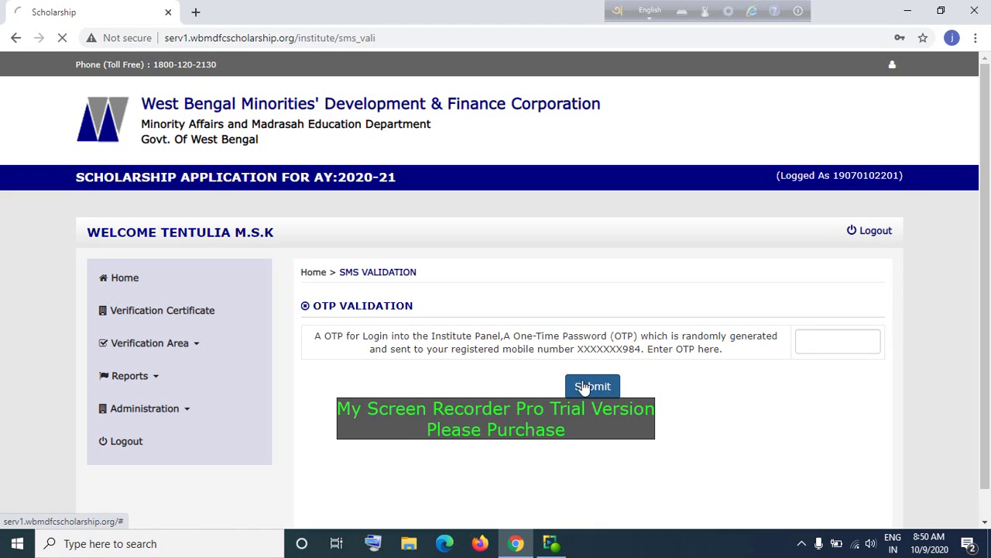
pyautogui.scroll(-1, 546, 363)
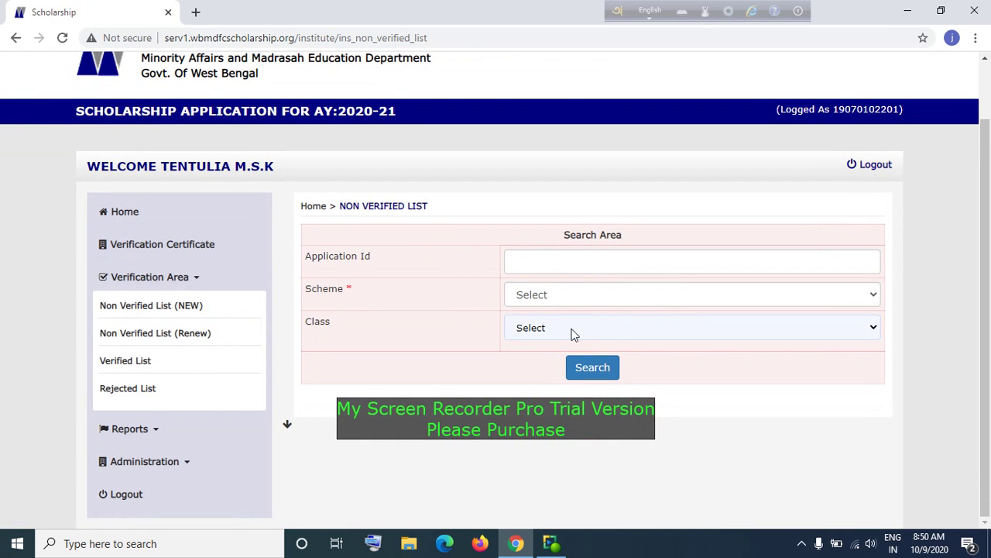
# Search the non-verified applications for the Pre Matric scheme and class V.
pyautogui.click(561, 294)
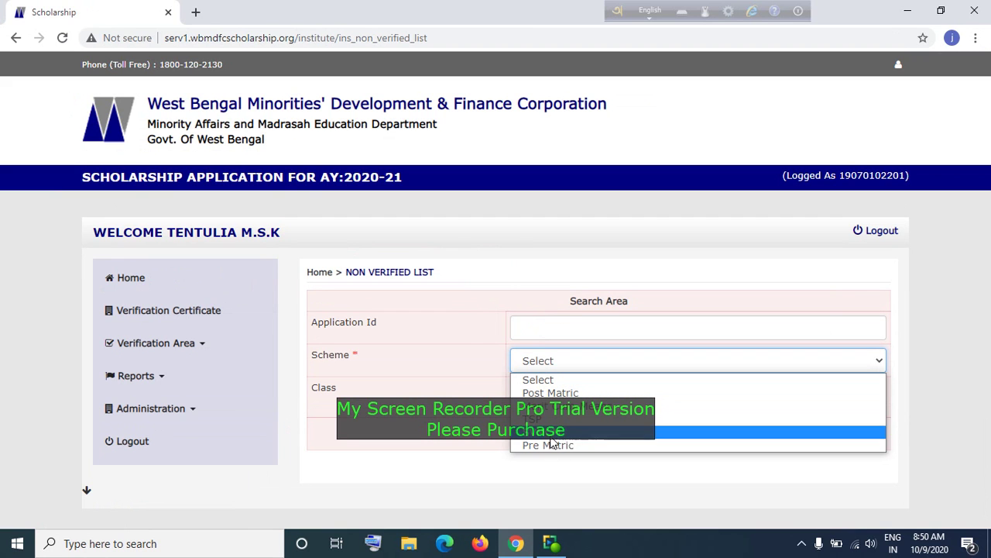
pyautogui.click(548, 444)
pyautogui.click(555, 396)
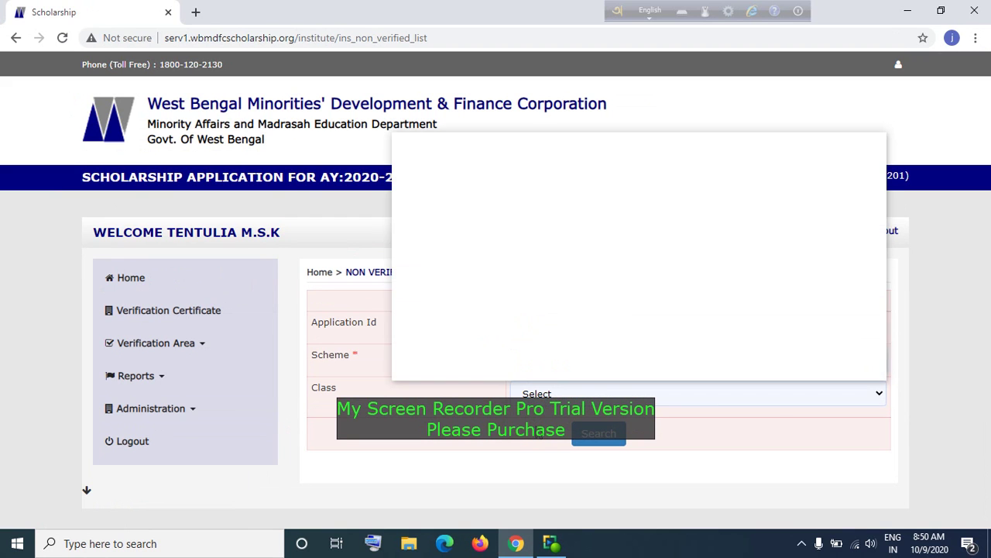
pyautogui.click(422, 203)
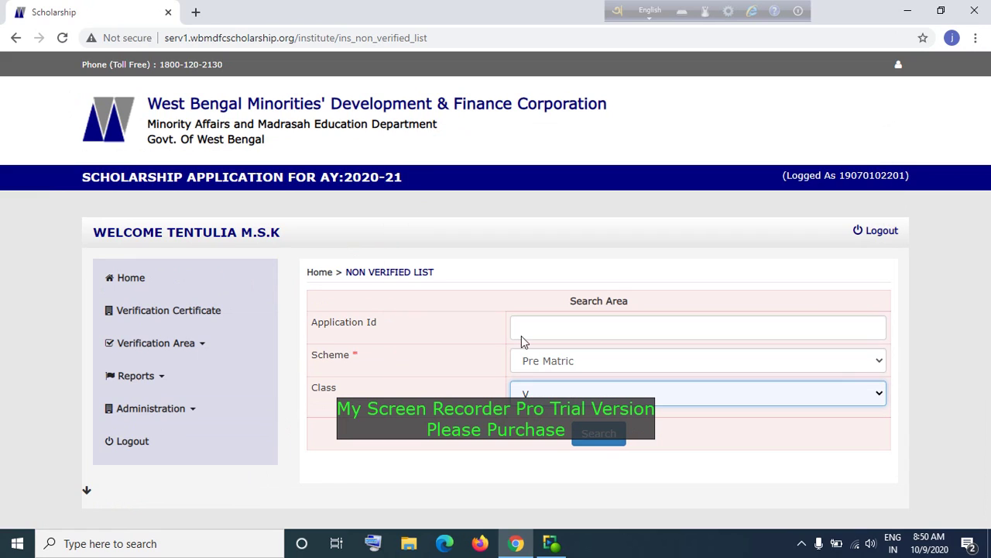
pyautogui.click(608, 443)
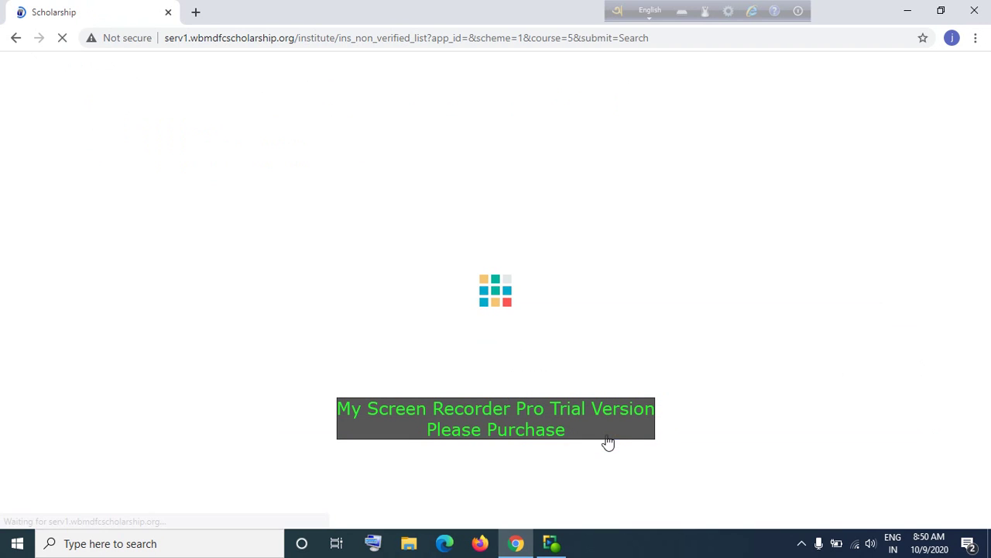
# Open the fifth application in the non-verified list for verification.
pyautogui.scroll(-1, 540, 369)
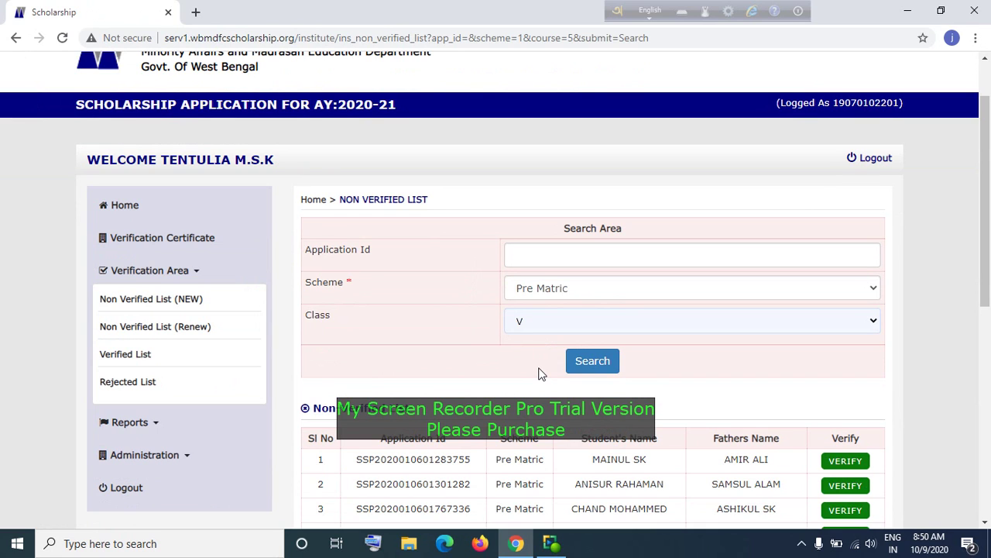
pyautogui.scroll(-1, 540, 372)
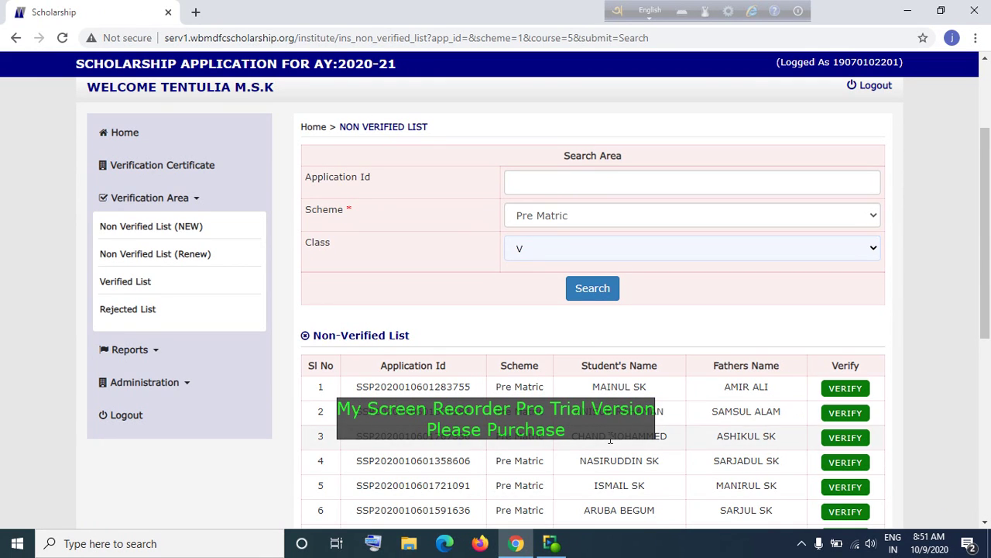
pyautogui.scroll(1, 651, 457)
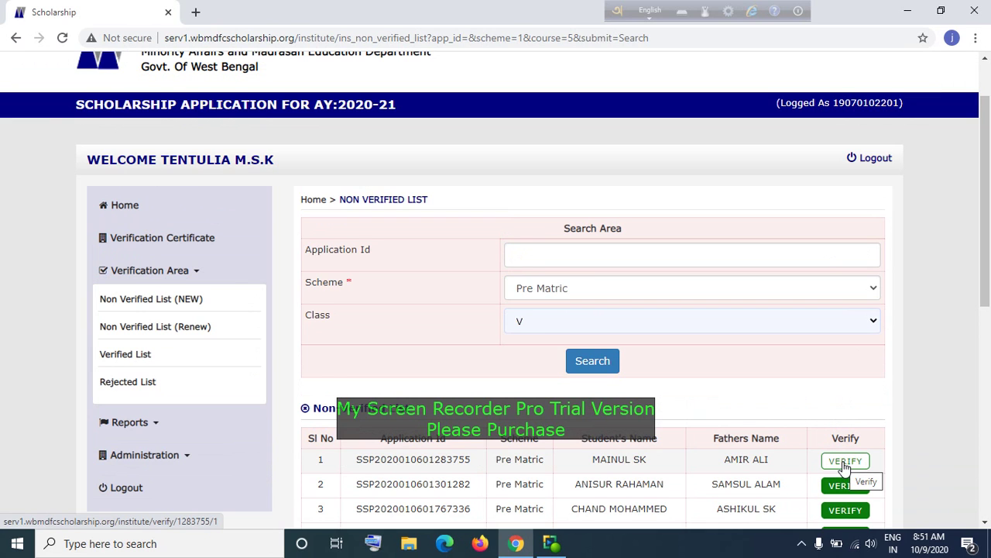
pyautogui.scroll(-1, 849, 467)
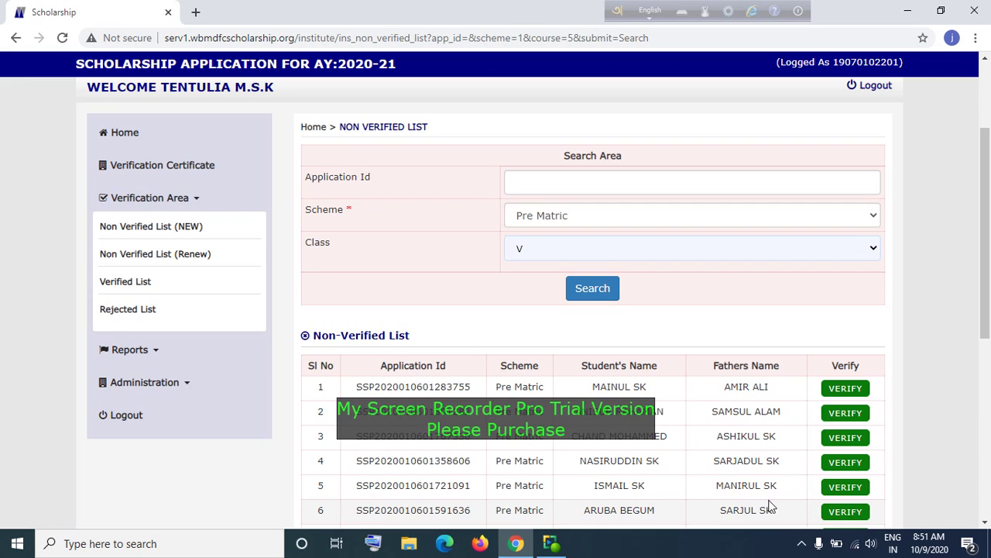
pyautogui.click(845, 488)
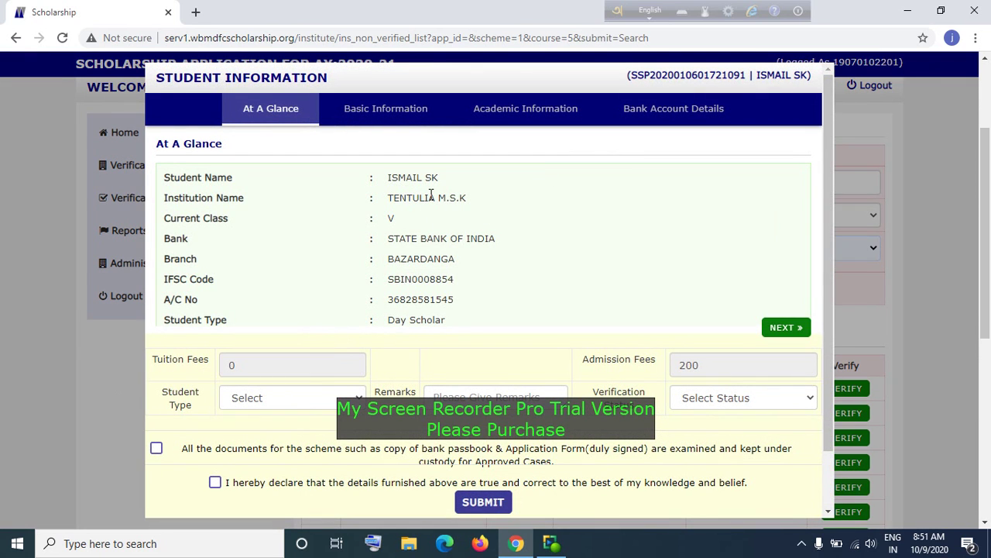
# Review the applicant's At A Glance summary and Basic Information, including the present and permanent address details.
pyautogui.scroll(-2, 432, 198)
pyautogui.scroll(2, 434, 217)
pyautogui.scroll(-1, 463, 239)
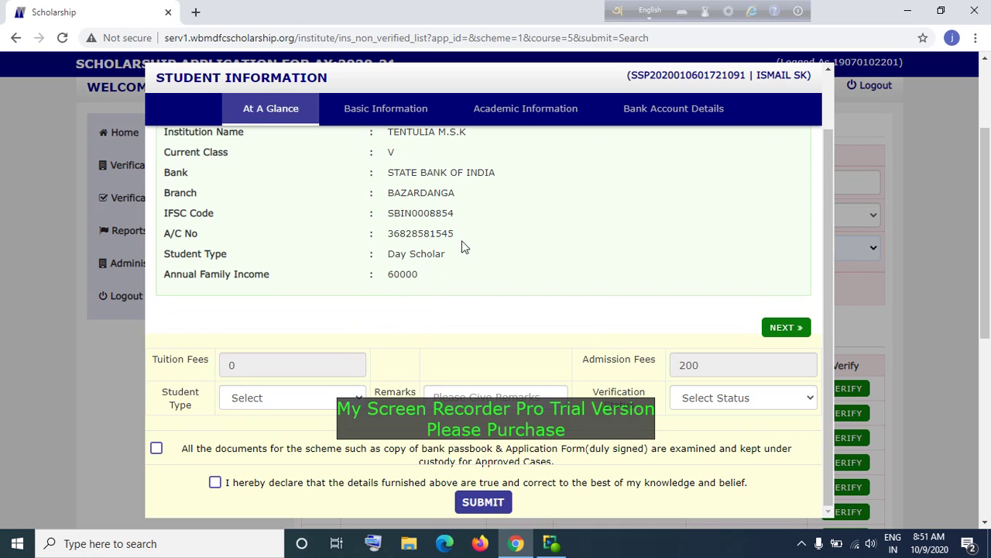
pyautogui.scroll(2, 464, 241)
pyautogui.scroll(-1, 482, 236)
pyautogui.click(785, 328)
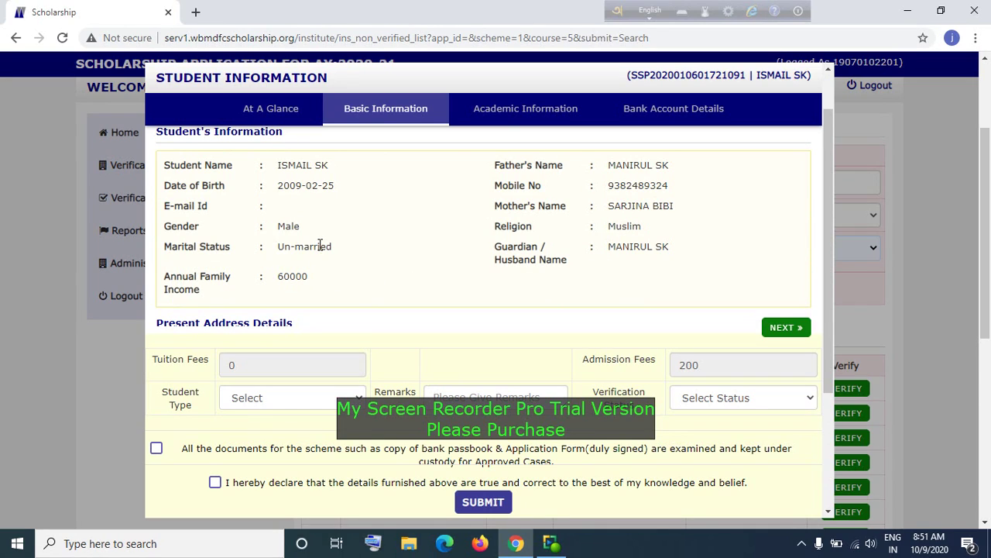
pyautogui.scroll(-2, 324, 225)
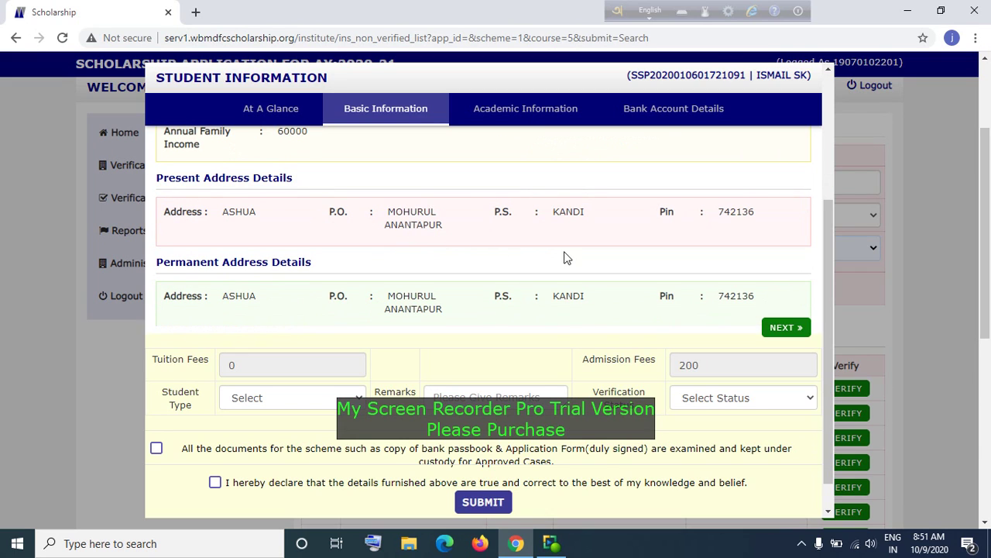
pyautogui.scroll(-1, 561, 249)
pyautogui.scroll(2, 557, 249)
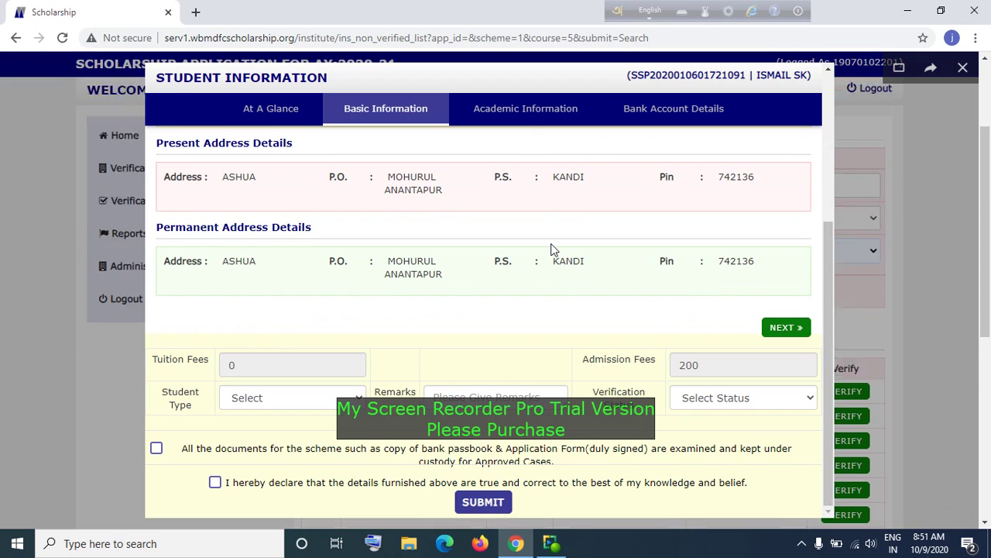
# Review the applicant's Academic Information and Bank Account Details.
pyautogui.click(809, 327)
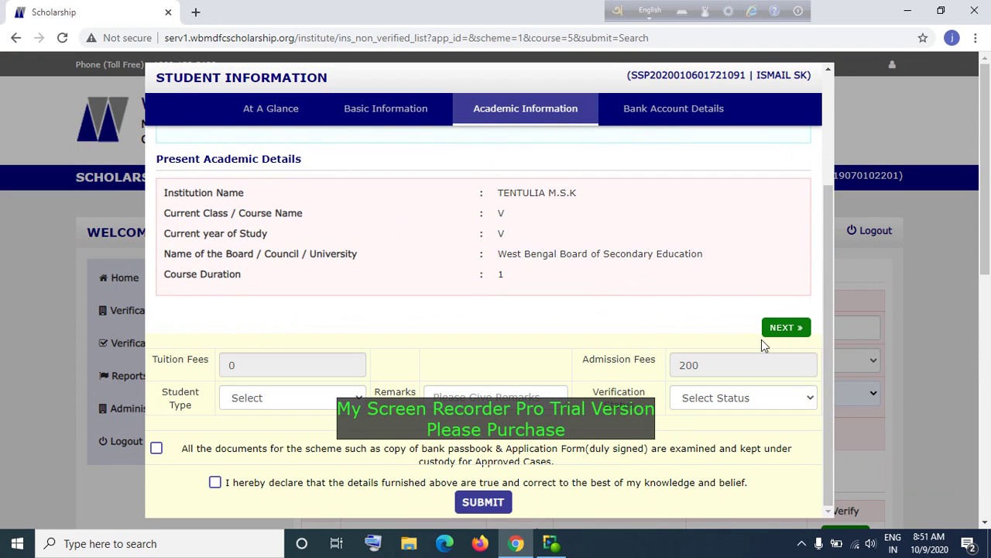
pyautogui.click(798, 328)
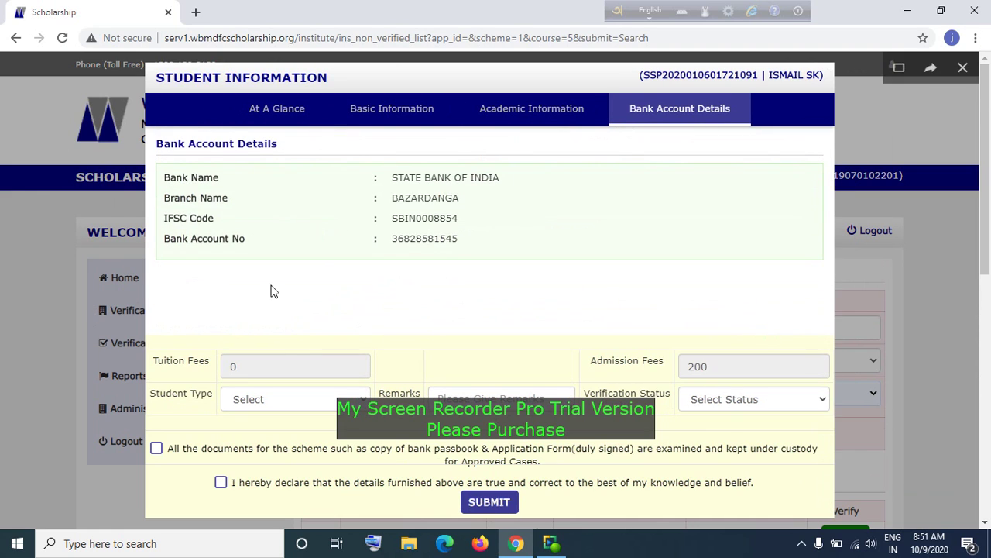
pyautogui.scroll(-1, 398, 236)
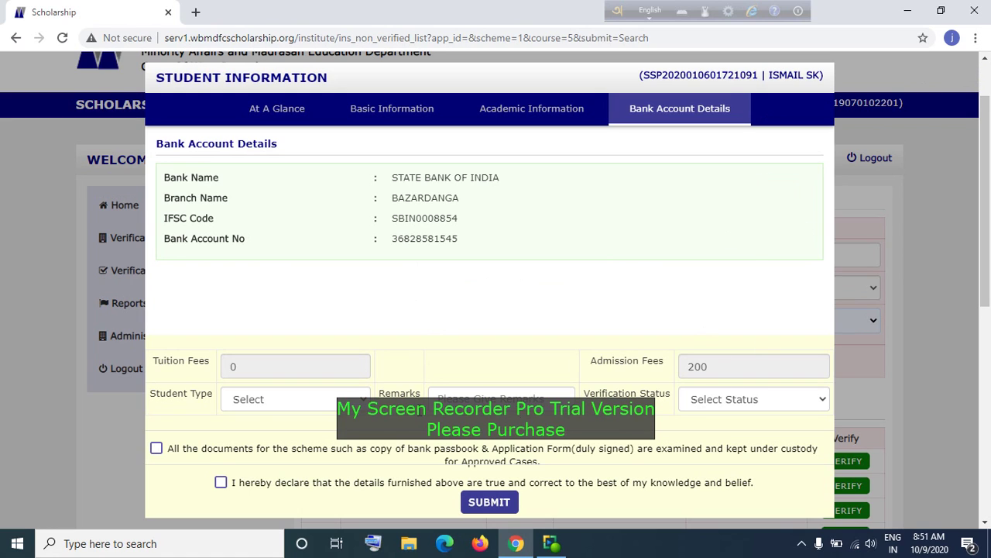
# Confirm that the scheme documents are examined, set the student type to Day Scholar and enter the remark "ok".
pyautogui.click(156, 448)
pyautogui.click(341, 401)
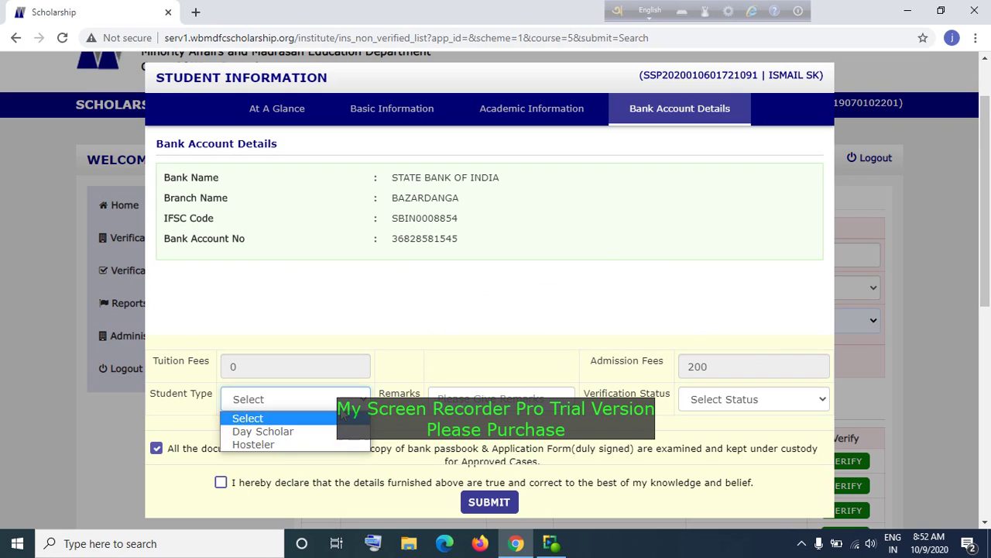
pyautogui.click(285, 432)
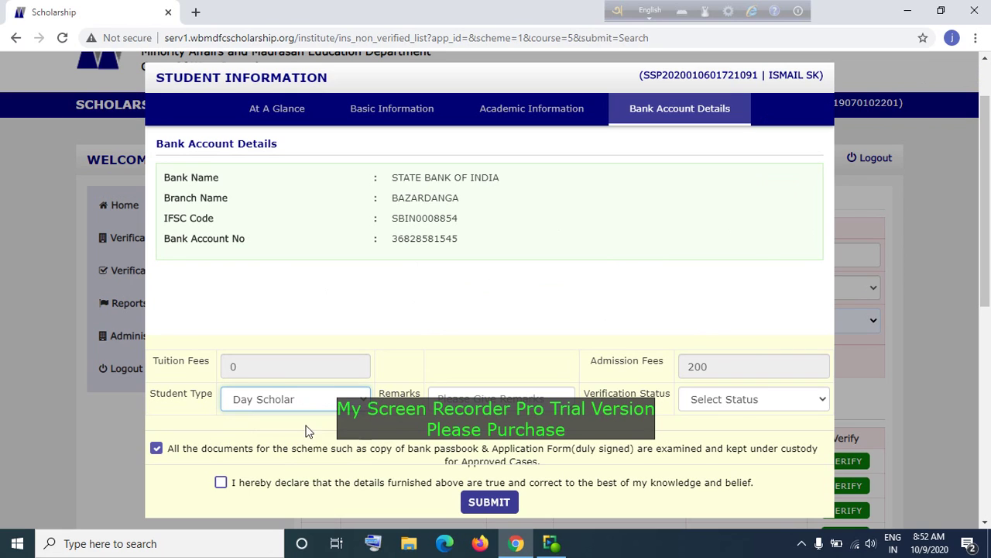
pyautogui.click(502, 405)
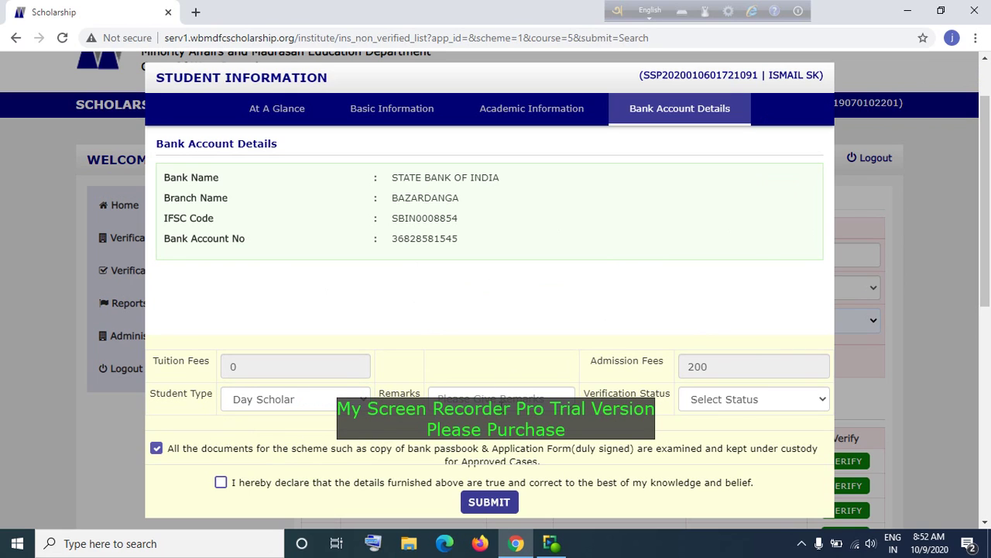
pyautogui.write('d')
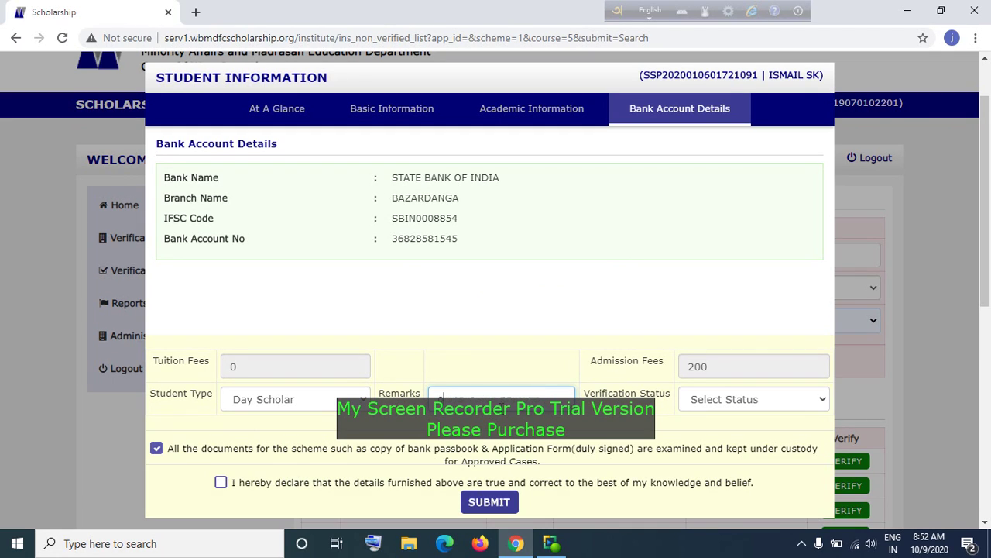
# Accept the declaration, set the verification status to Verify and try to submit the verification.
pyautogui.click(721, 400)
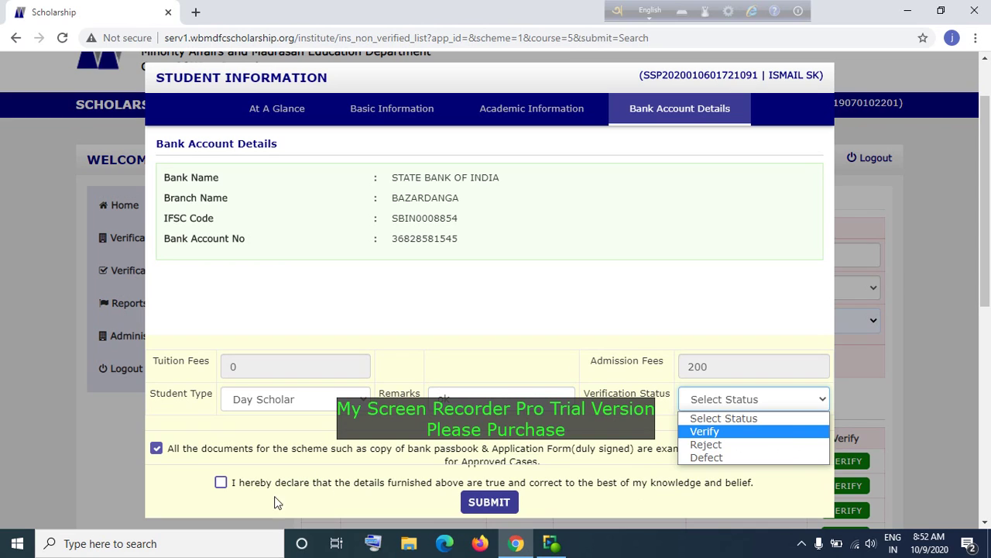
pyautogui.click(221, 482)
pyautogui.click(724, 403)
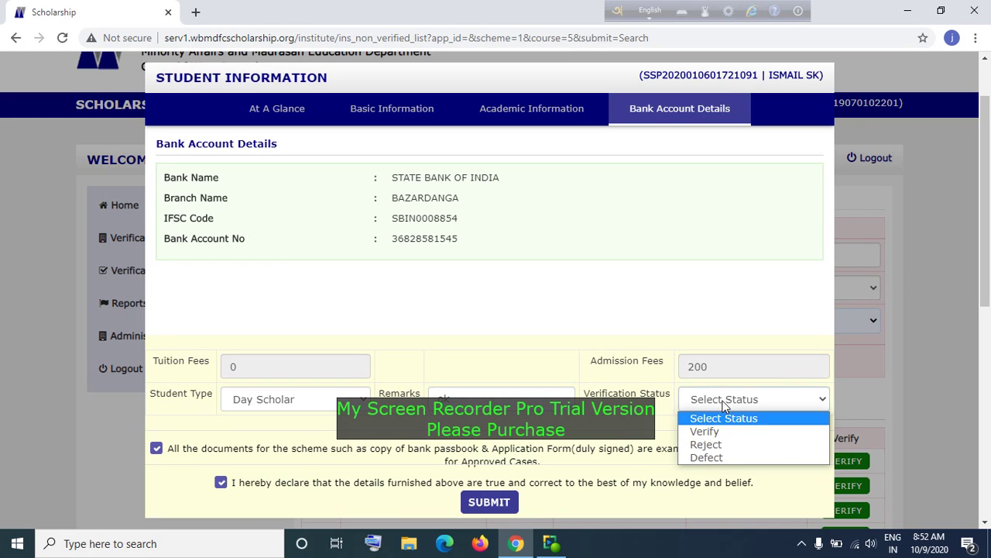
pyautogui.click(707, 432)
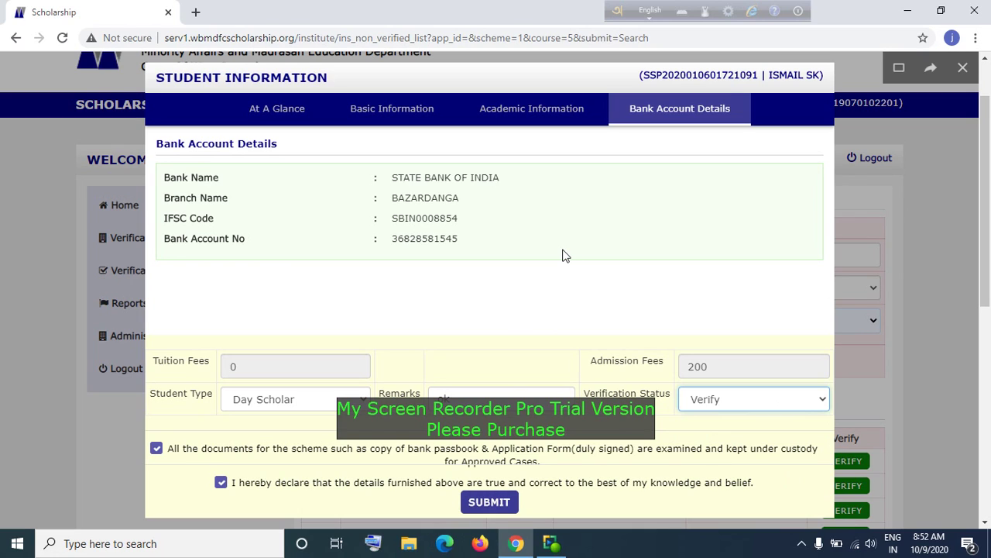
pyautogui.click(488, 503)
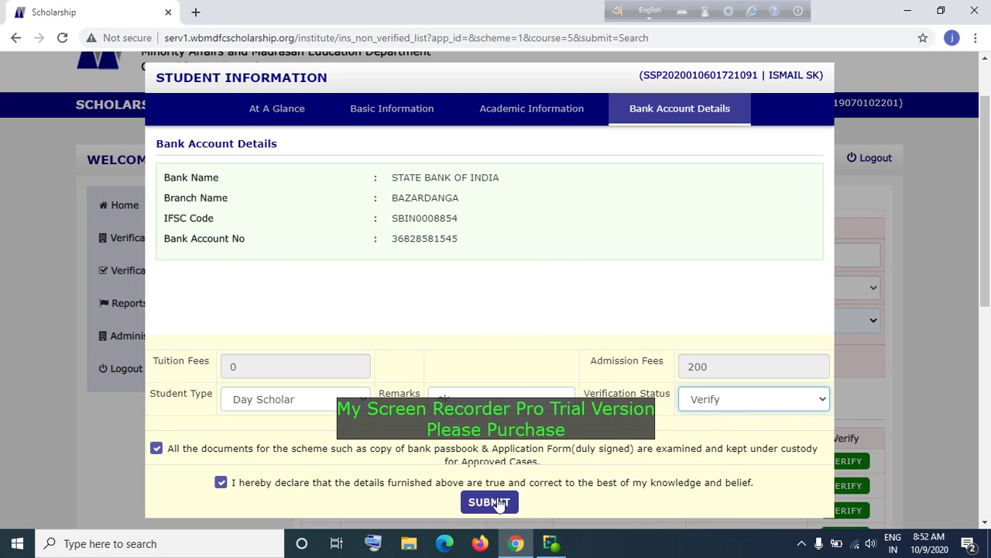
pyautogui.scroll(-1, 927, 260)
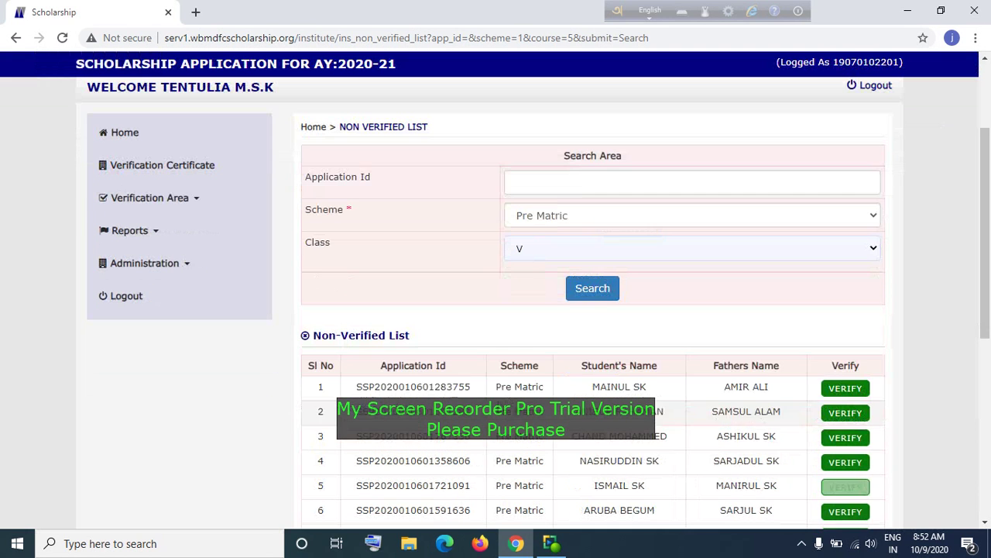
# Reopen the fifth application in the non-verified list and review its At A Glance and Basic Information sections.
pyautogui.click(840, 488)
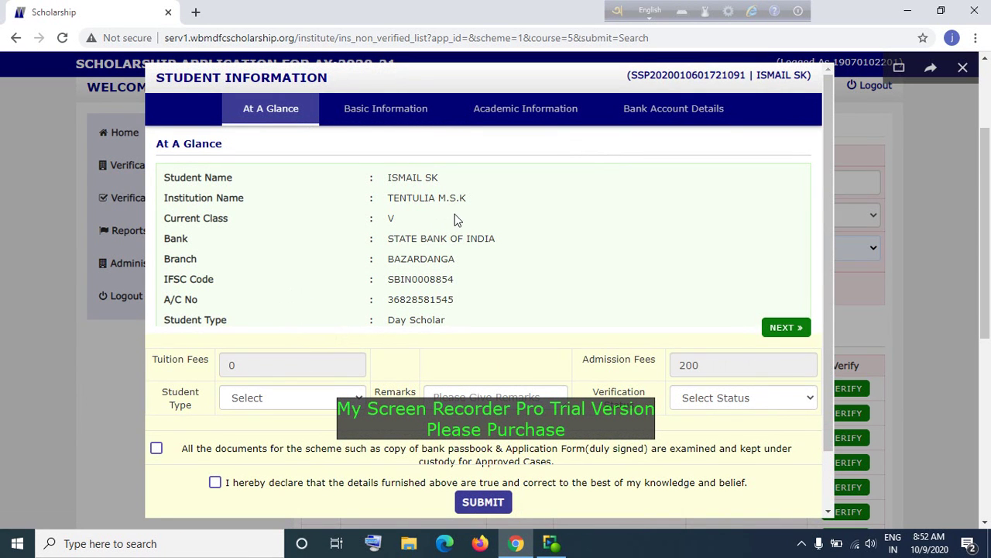
pyautogui.scroll(-1, 489, 238)
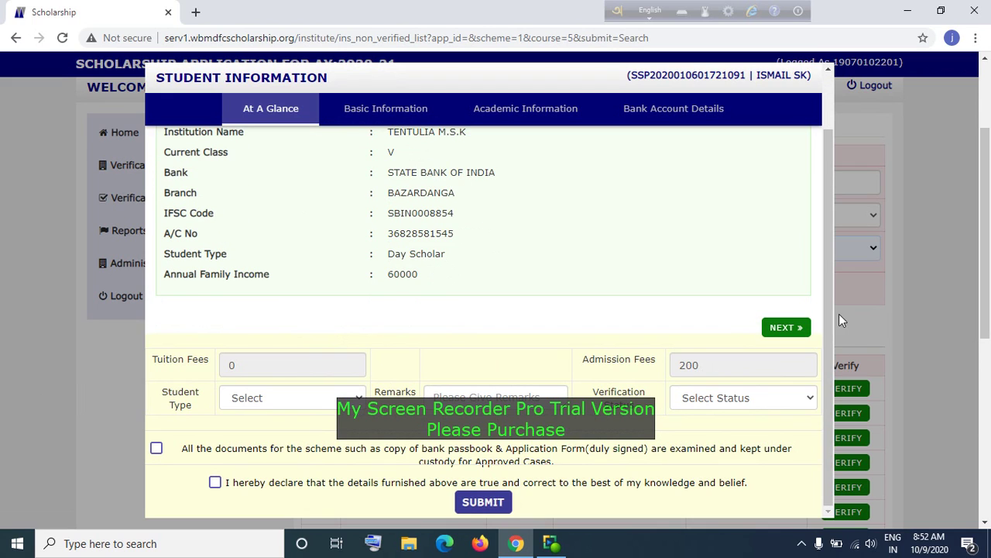
pyautogui.click(785, 327)
pyautogui.scroll(-2, 471, 232)
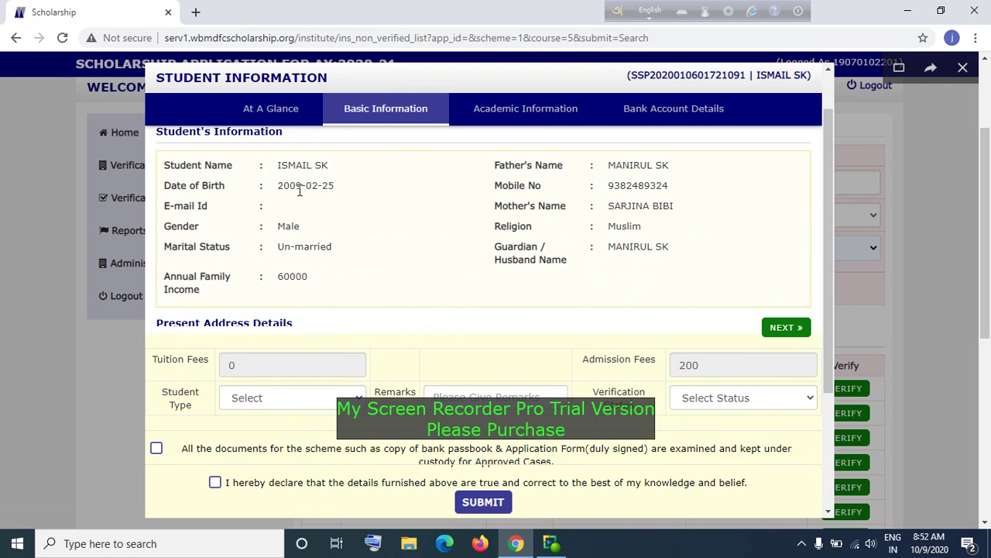
pyautogui.scroll(-3, 396, 244)
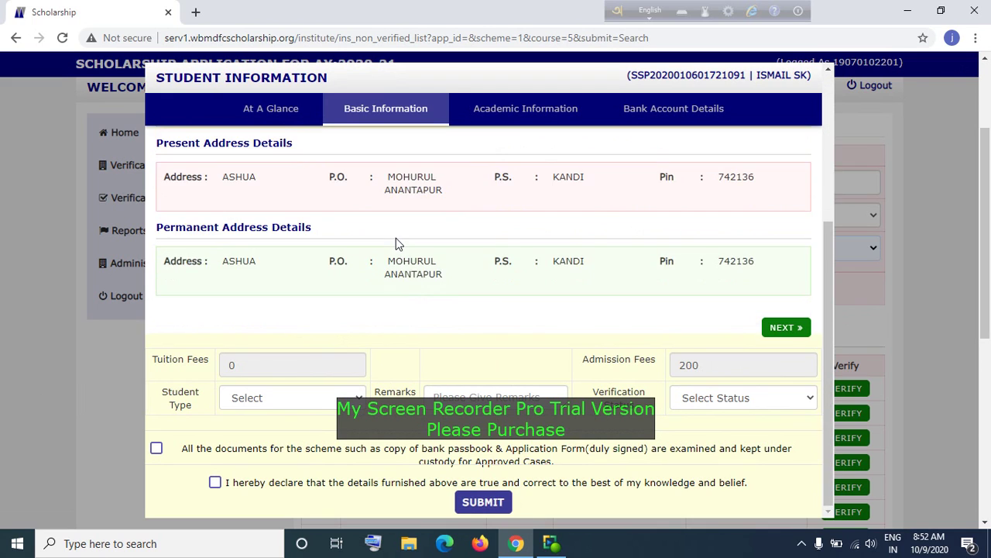
# Review the previous and present academic details and the bank account details of the reopened application.
pyautogui.click(790, 329)
pyautogui.scroll(3, 402, 221)
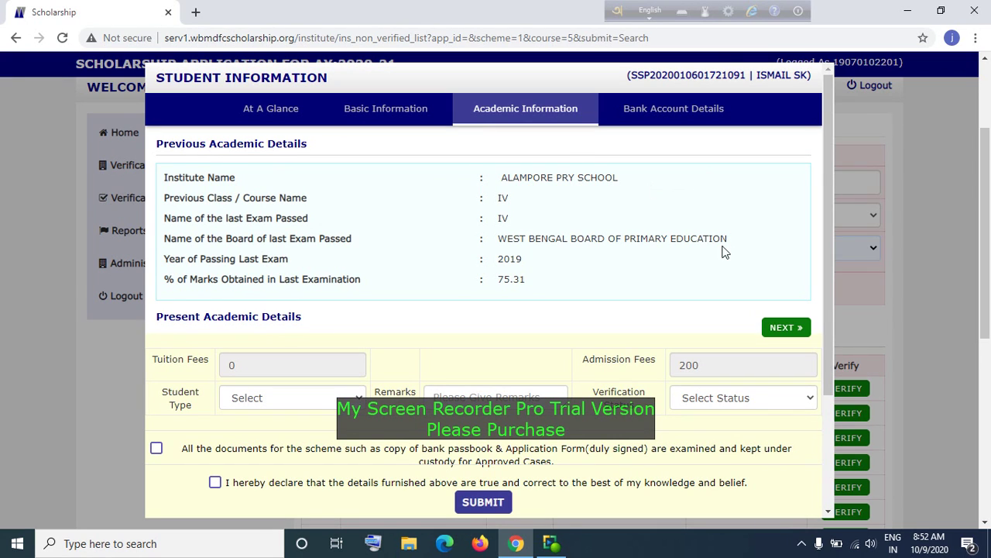
pyautogui.scroll(-2, 713, 250)
pyautogui.click(765, 332)
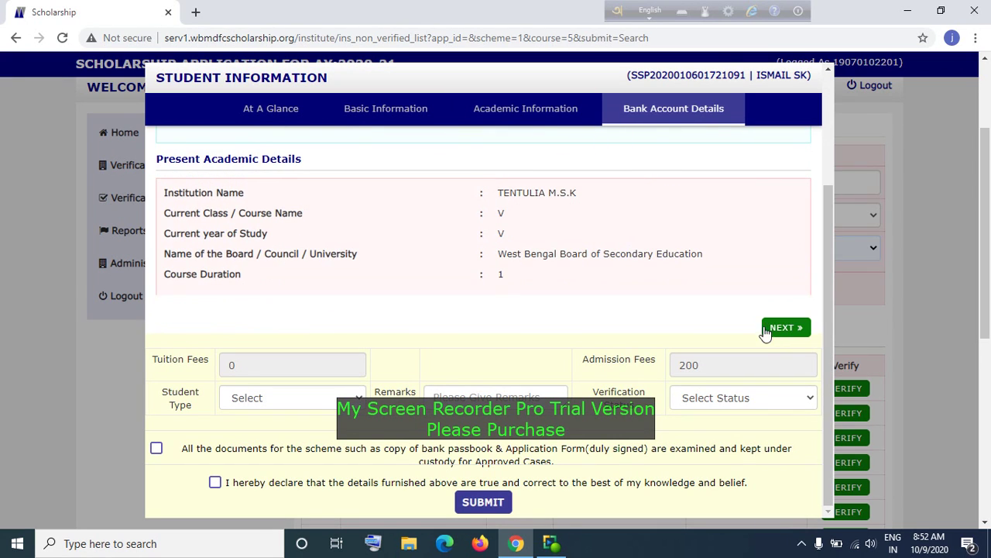
pyautogui.scroll(-4, 791, 300)
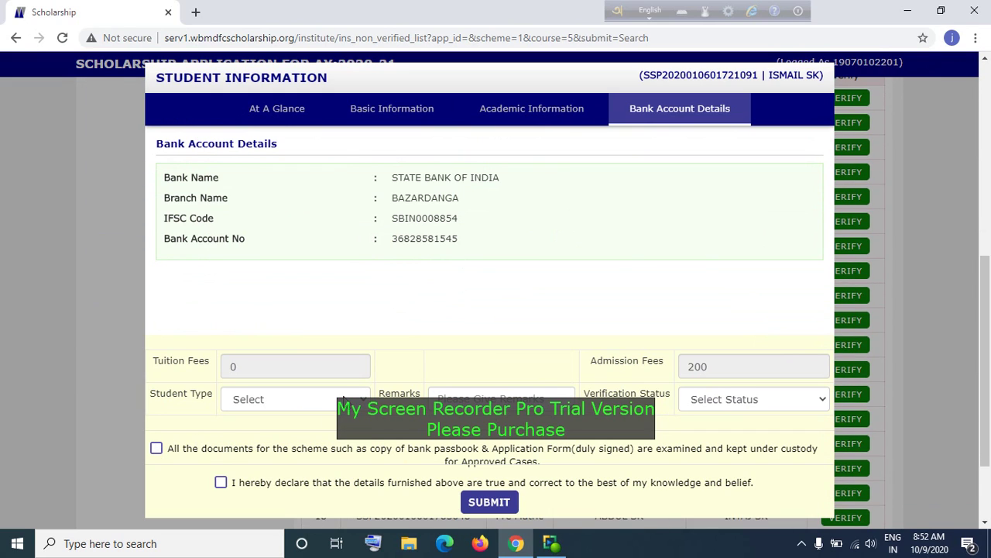
# Set the student type to Day Scholar and enter "ok" as the remark in the reopened application.
pyautogui.click(346, 400)
pyautogui.click(322, 434)
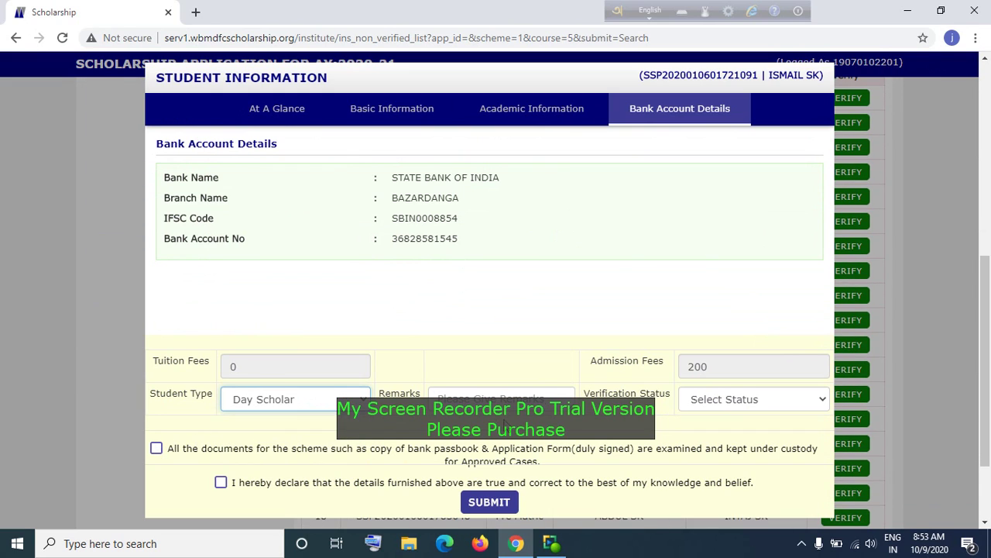
pyautogui.click(549, 403)
pyautogui.write('d')
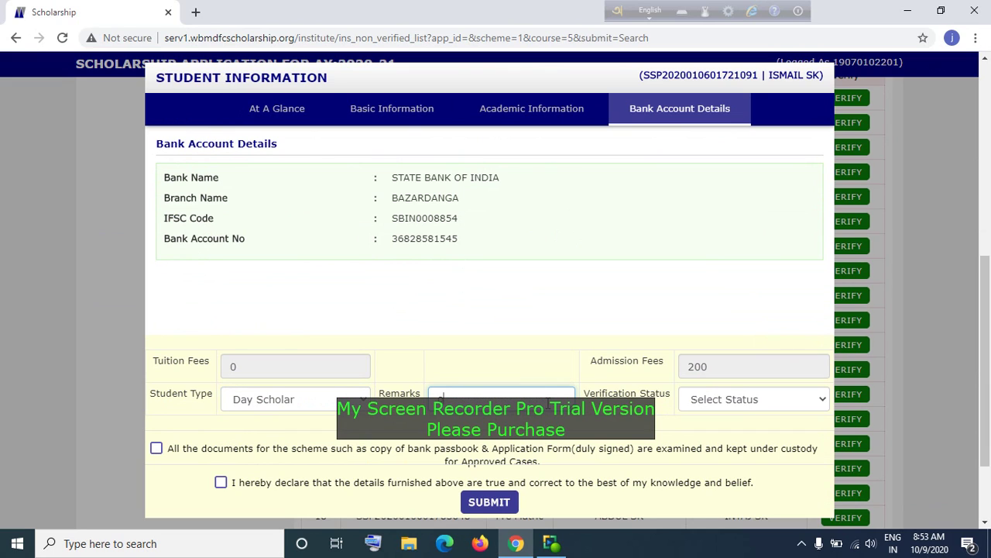
# Set the verification status to Verify, accept both the document and truth declarations, and submit the verification.
pyautogui.click(707, 399)
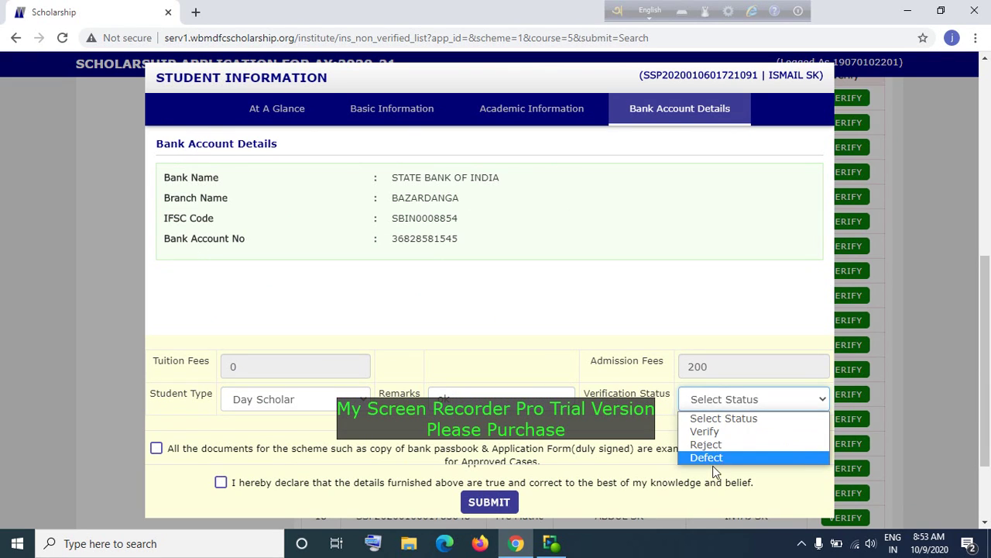
pyautogui.click(715, 431)
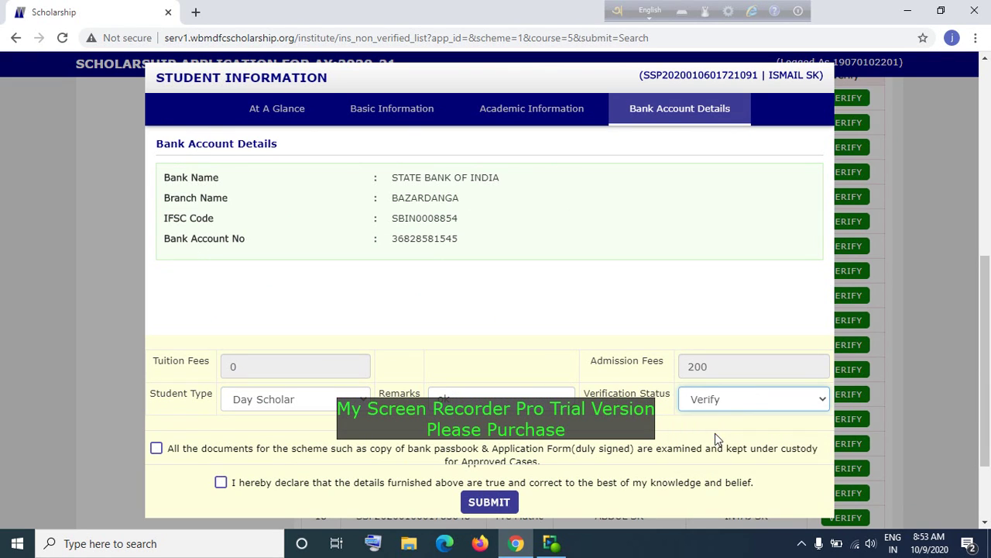
pyautogui.click(157, 450)
pyautogui.click(221, 483)
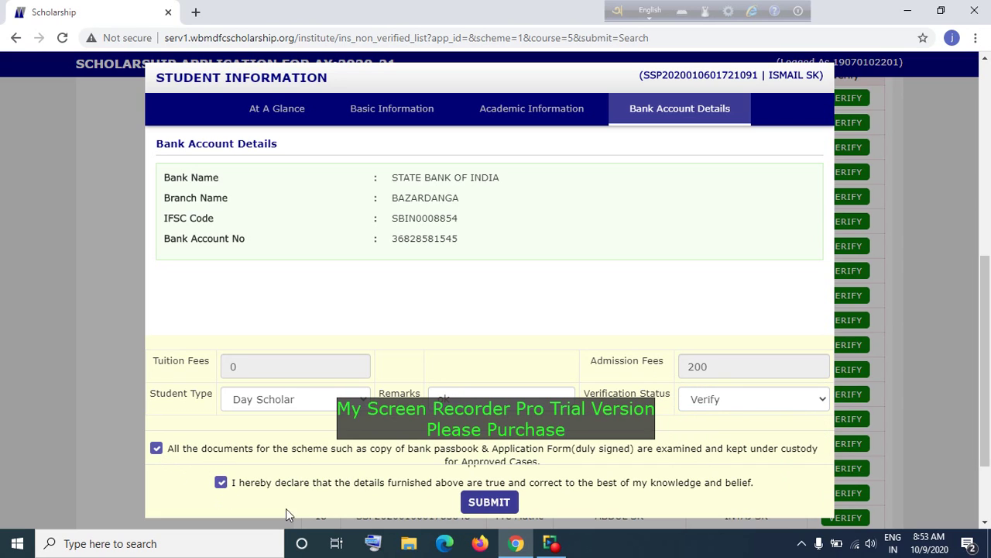
pyautogui.click(494, 503)
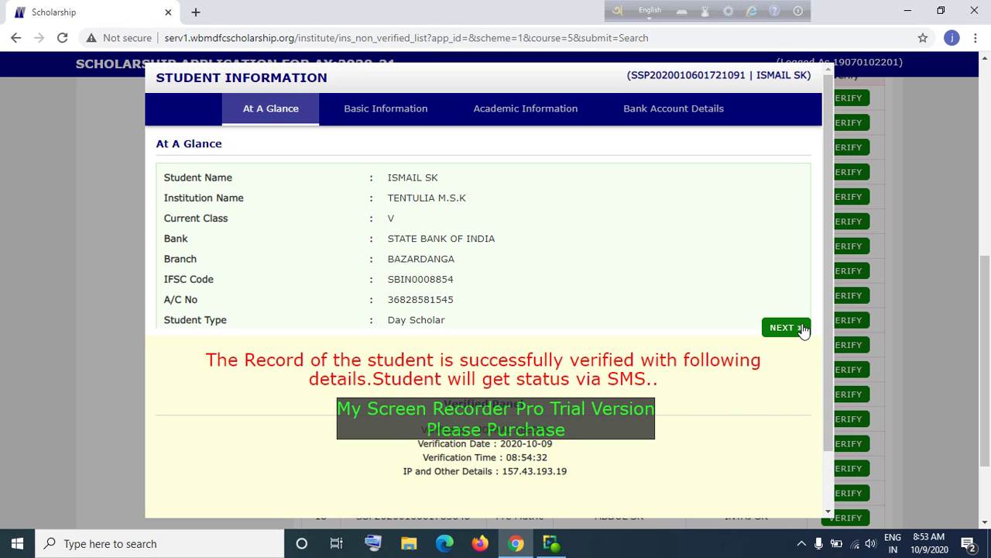
# Close the verified student's record and open the seventh application in the non-verified list for verification.
pyautogui.click(936, 290)
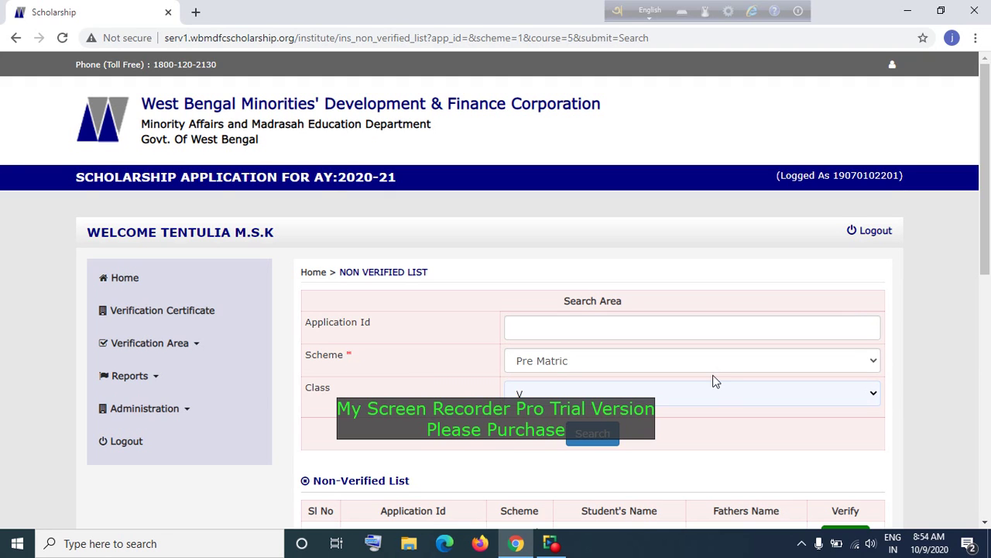
pyautogui.scroll(-3, 590, 302)
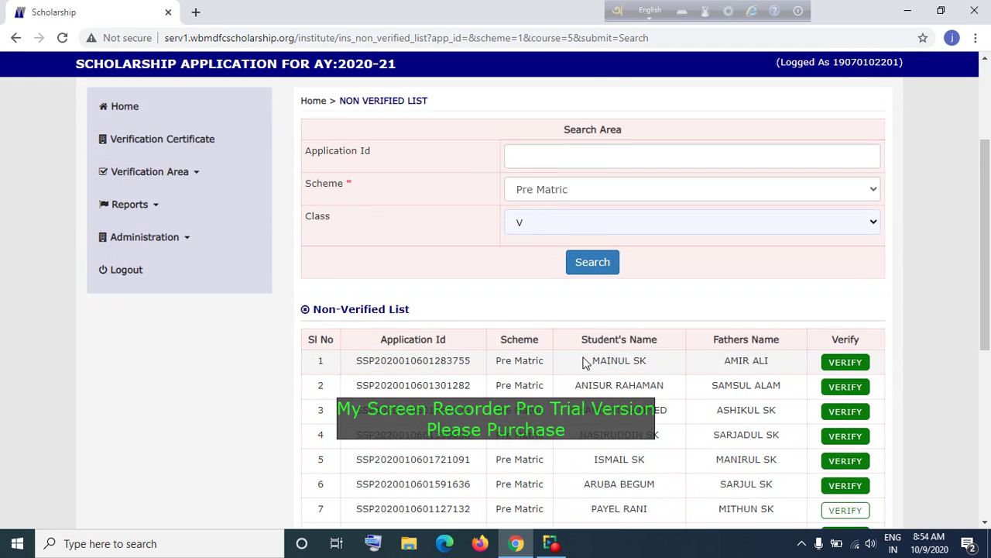
pyautogui.scroll(-1, 638, 483)
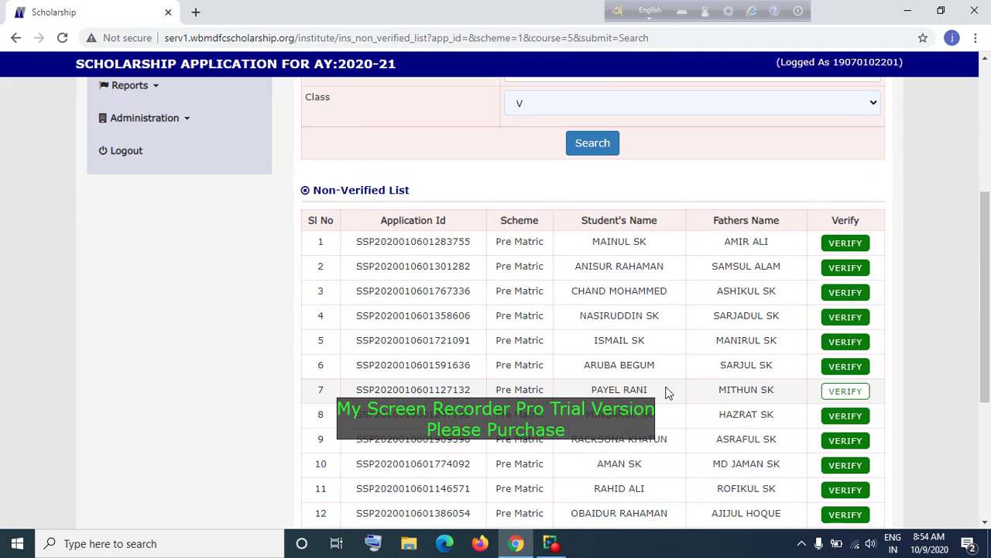
pyautogui.click(848, 392)
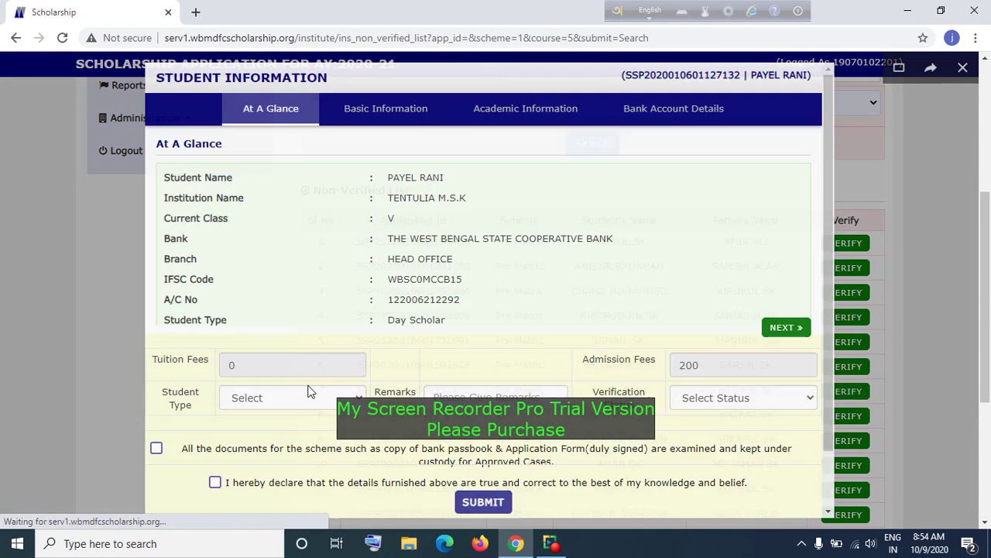
# Review the seventh applicant's At A Glance summary and Basic Information, including the present and permanent addresses.
pyautogui.scroll(-1, 390, 234)
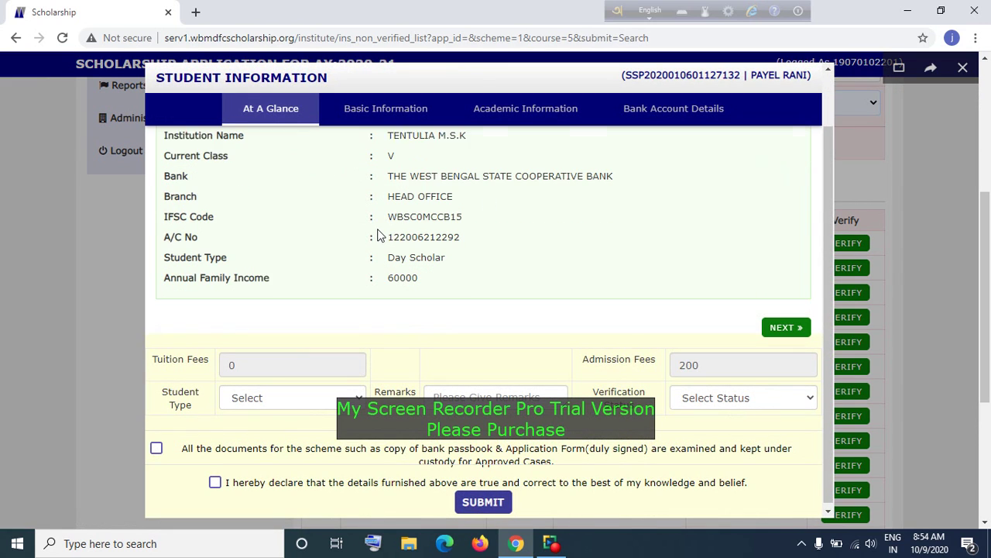
pyautogui.click(786, 327)
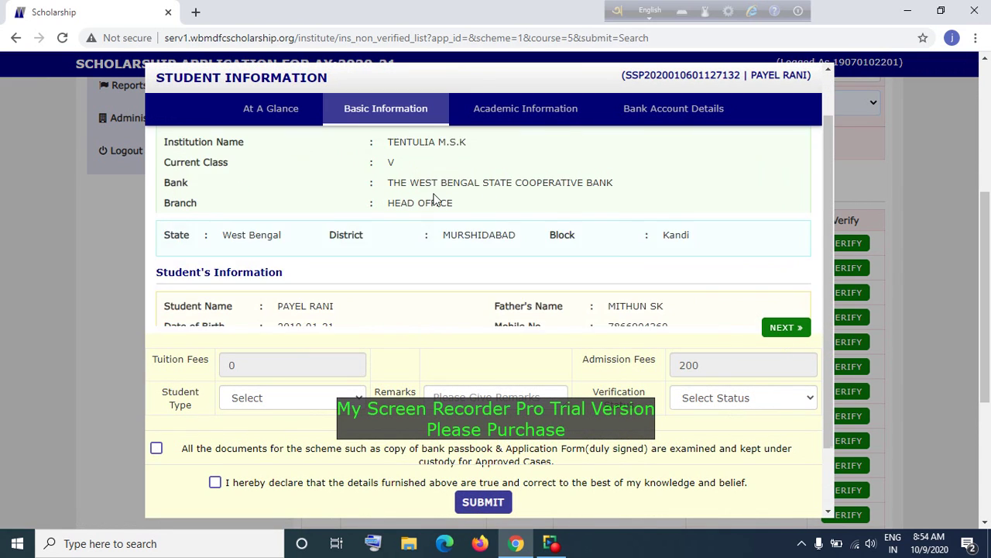
pyautogui.scroll(-2, 496, 201)
pyautogui.scroll(-3, 558, 194)
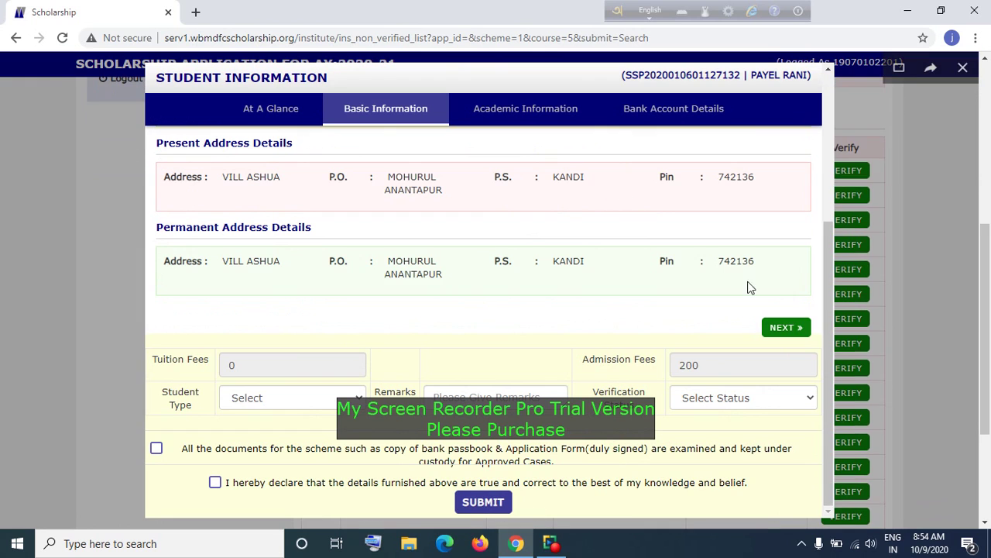
# Review the seventh applicant's Academic Information, checking the previous and present academic details.
pyautogui.click(791, 328)
pyautogui.scroll(-2, 496, 214)
pyautogui.scroll(2, 560, 230)
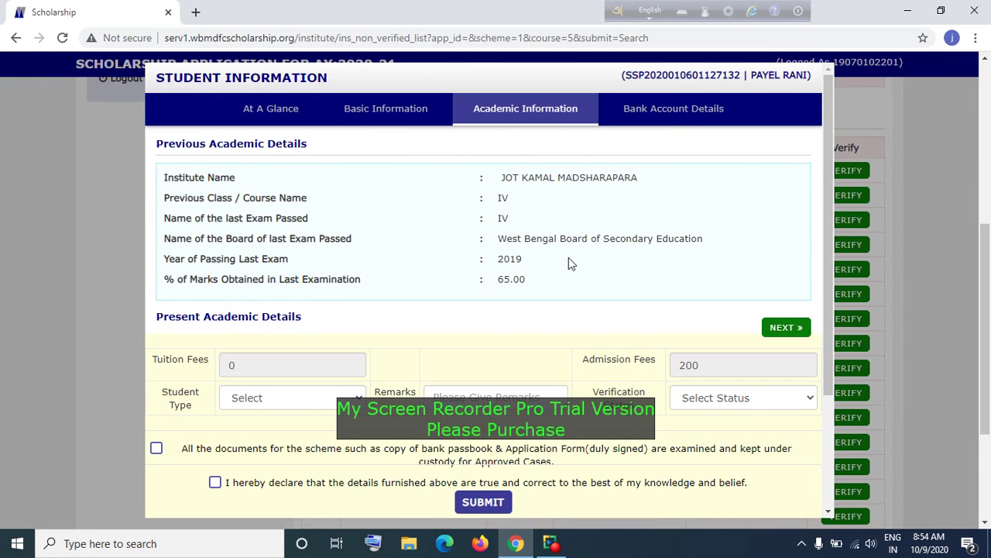
pyautogui.scroll(-2, 569, 264)
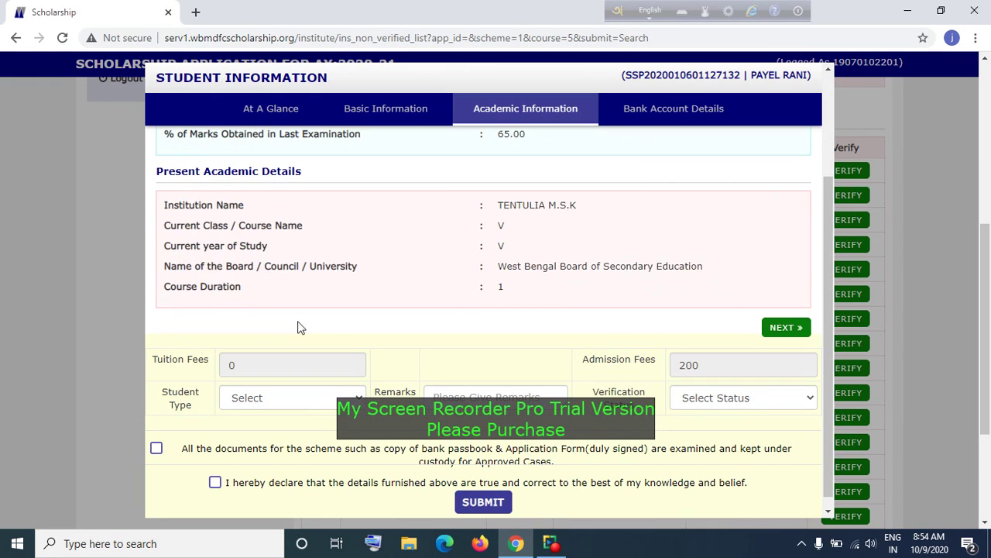
pyautogui.click(311, 405)
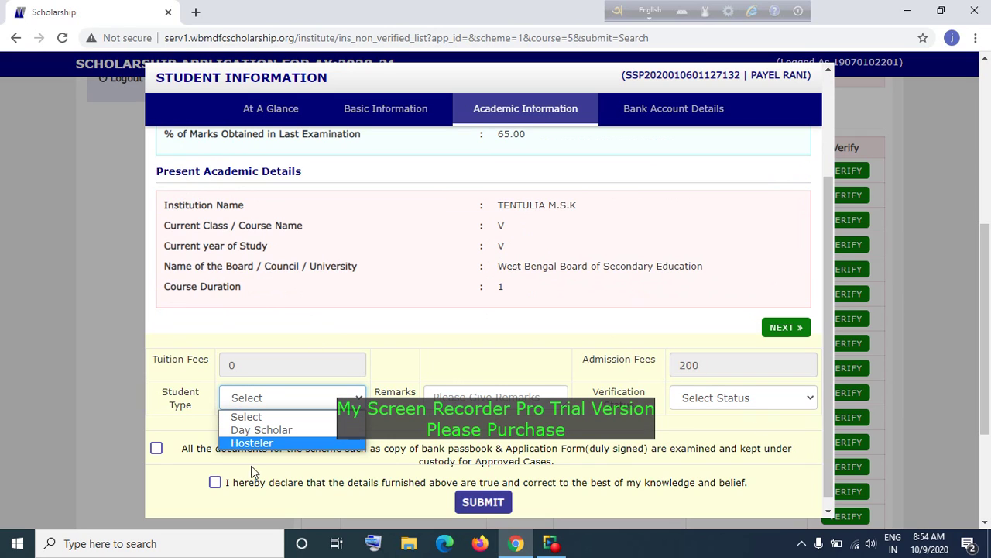
pyautogui.click(271, 431)
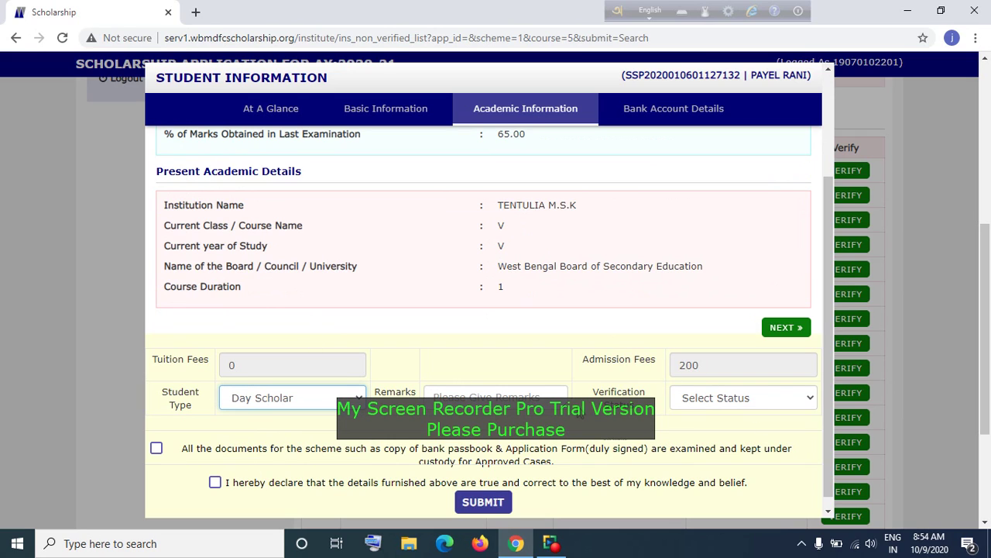
pyautogui.click(548, 395)
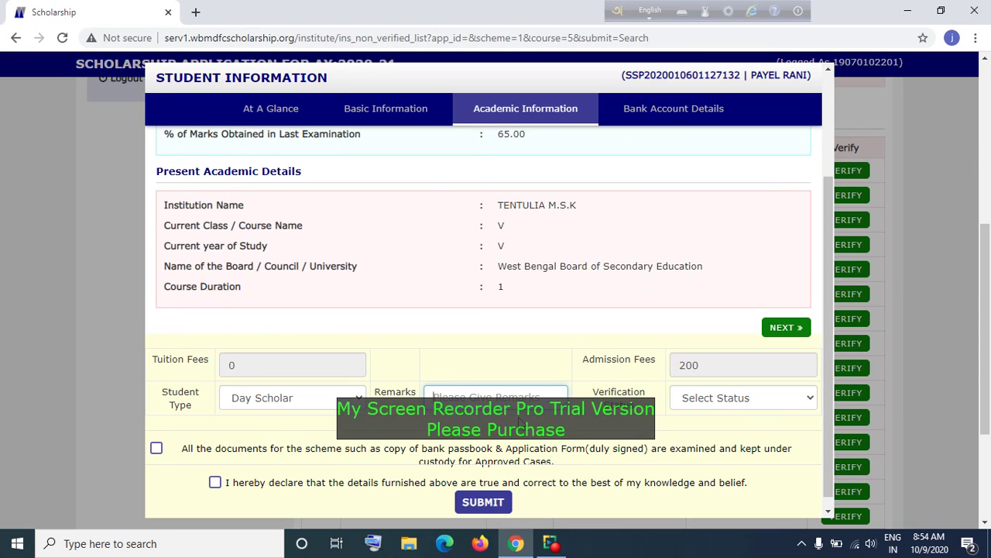
pyautogui.write('bc')
pyautogui.click(743, 399)
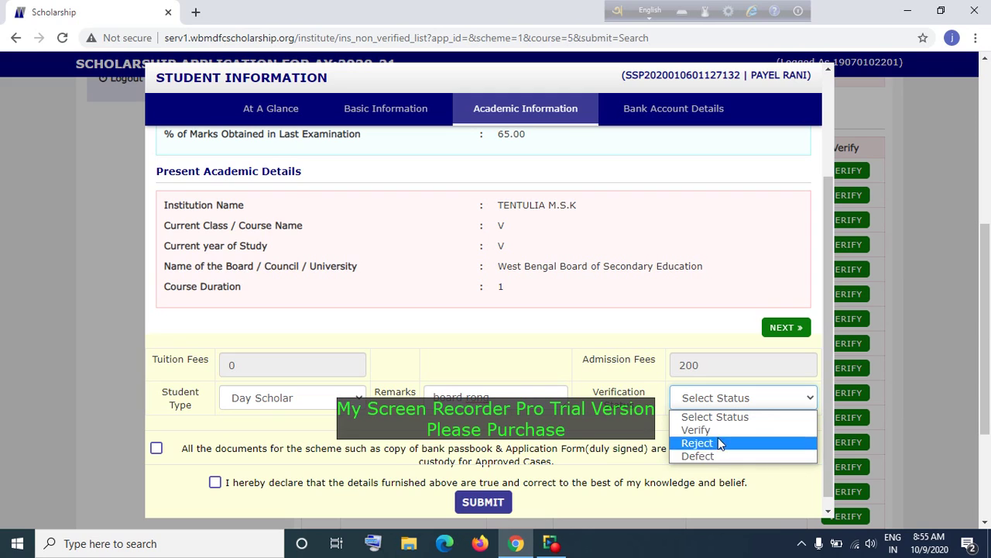
pyautogui.click(700, 456)
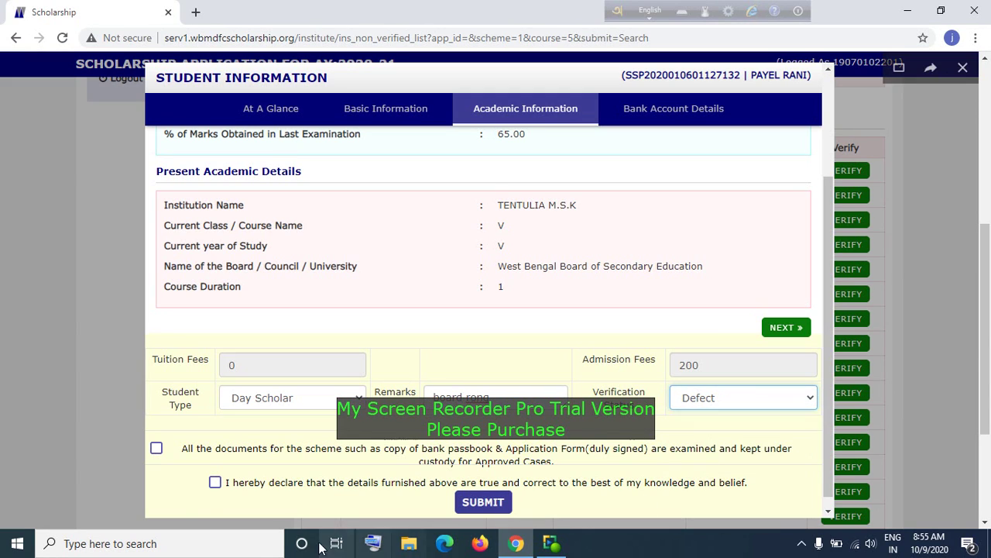
pyautogui.click(157, 448)
pyautogui.click(216, 483)
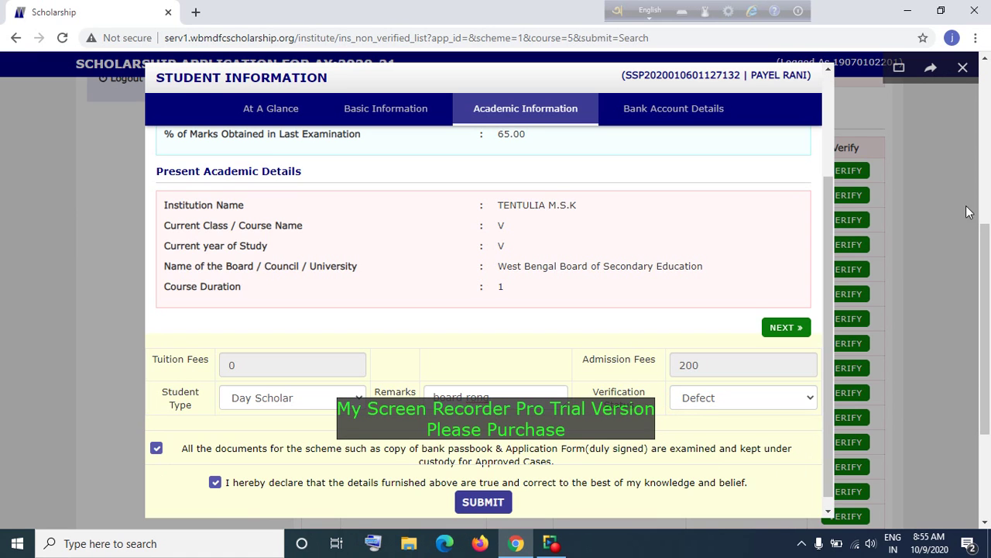
pyautogui.click(909, 206)
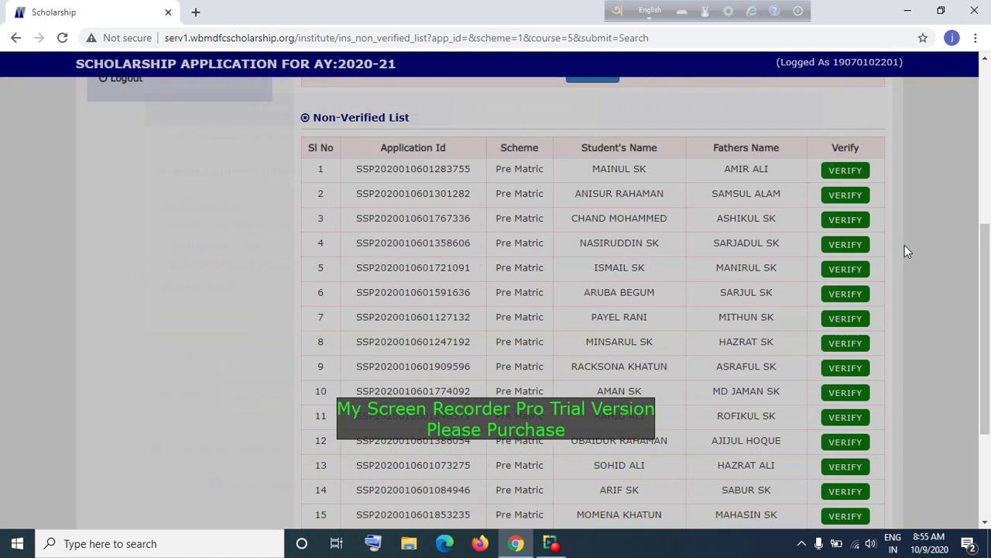
# Reopen the seventh application in the non-verified list for verification and advance to its Academic Information.
pyautogui.scroll(1, 905, 245)
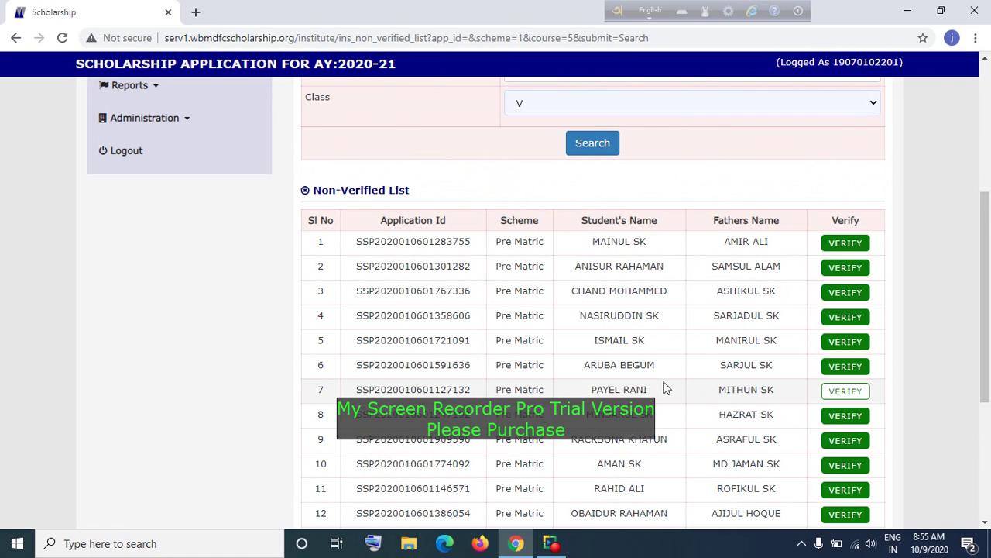
pyautogui.scroll(-1, 721, 388)
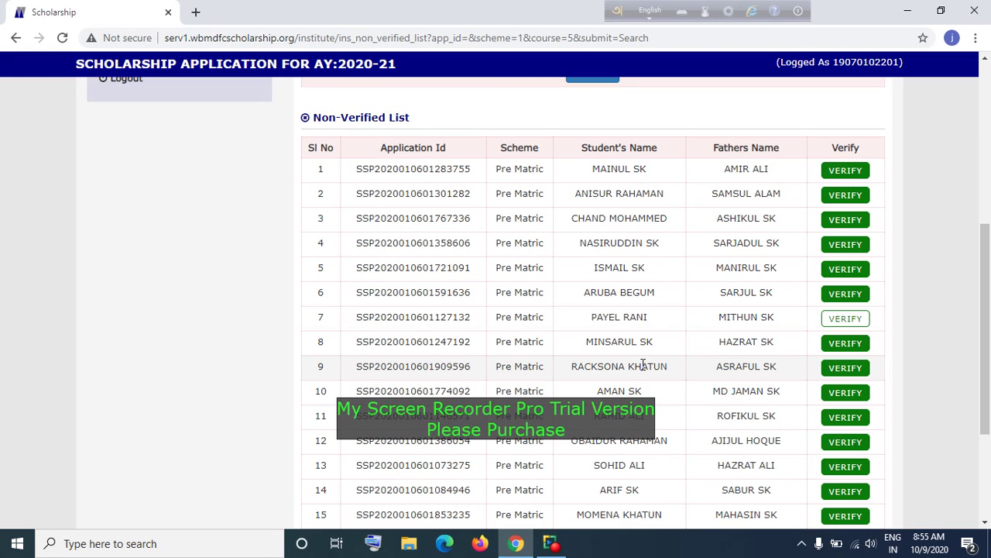
pyautogui.click(843, 317)
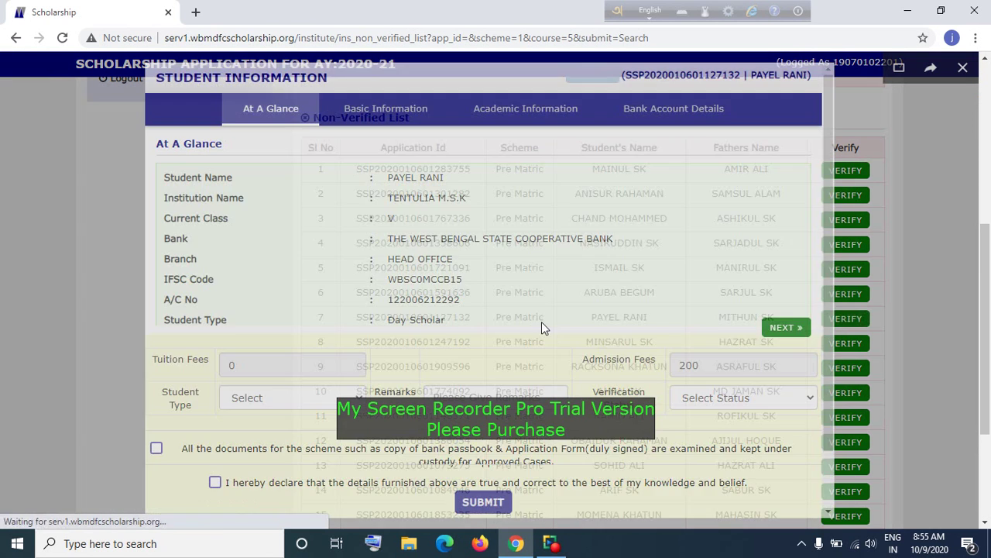
pyautogui.scroll(2, 572, 298)
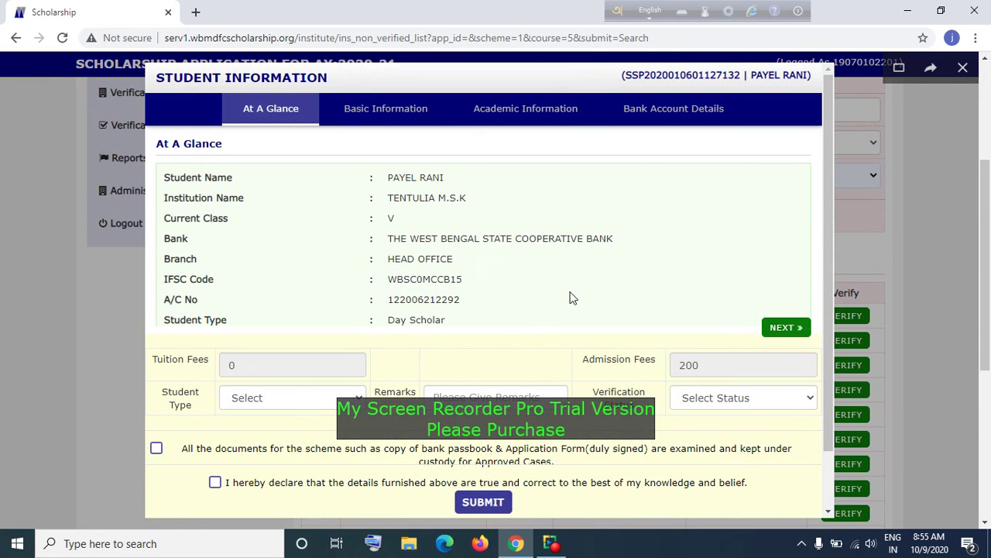
pyautogui.click(791, 328)
pyautogui.click(792, 329)
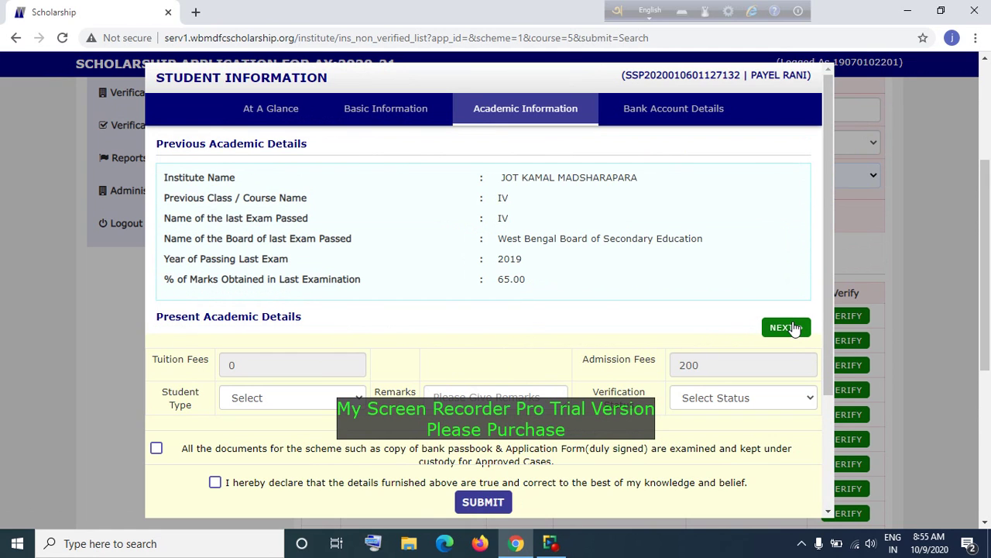
pyautogui.click(790, 328)
pyautogui.click(788, 327)
# Set the student type to Hosteler and enter "board romg" as the remark.
pyautogui.click(280, 406)
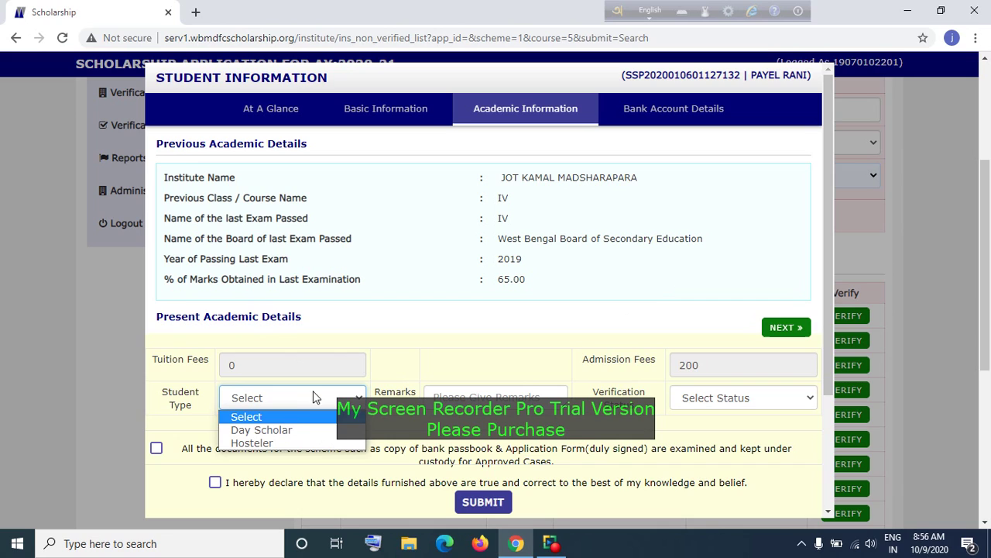
pyautogui.click(276, 441)
pyautogui.press('Tab')
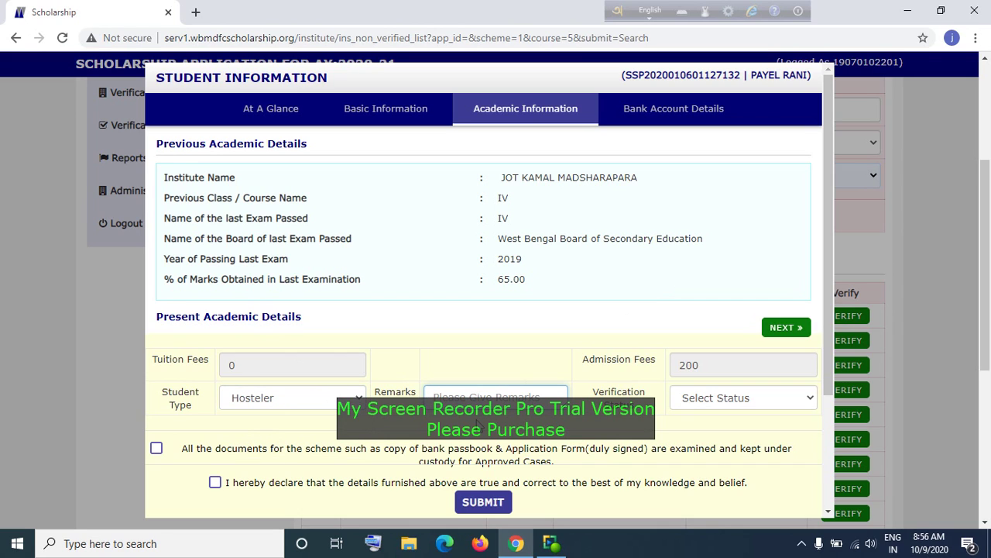
pyautogui.write('w')
pyautogui.press('BackSpace')
pyautogui.write('board remo')
# Set the verification status to Defect, accept both the document and truth declarations, submit, and close the student's record.
pyautogui.click(697, 398)
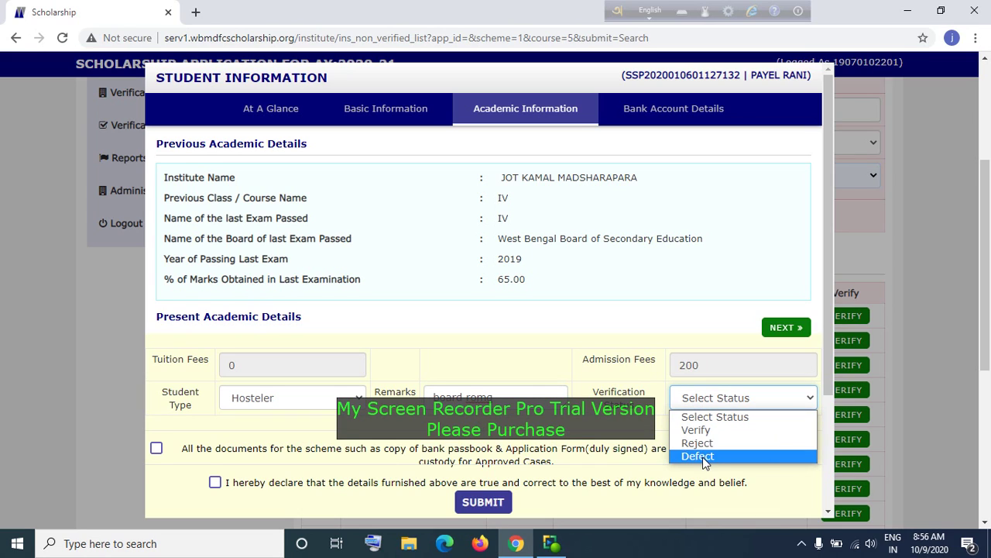
pyautogui.click(701, 456)
pyautogui.click(157, 448)
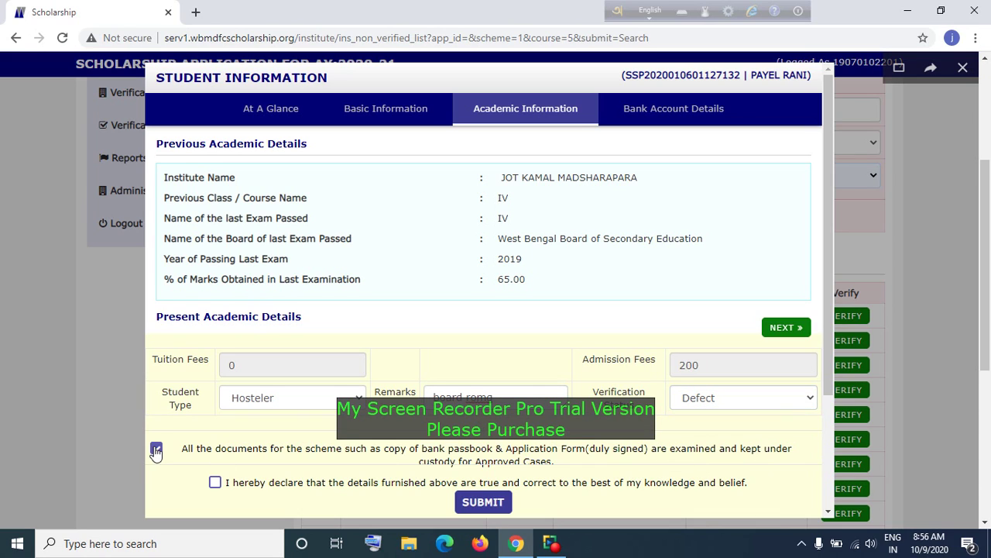
pyautogui.click(216, 483)
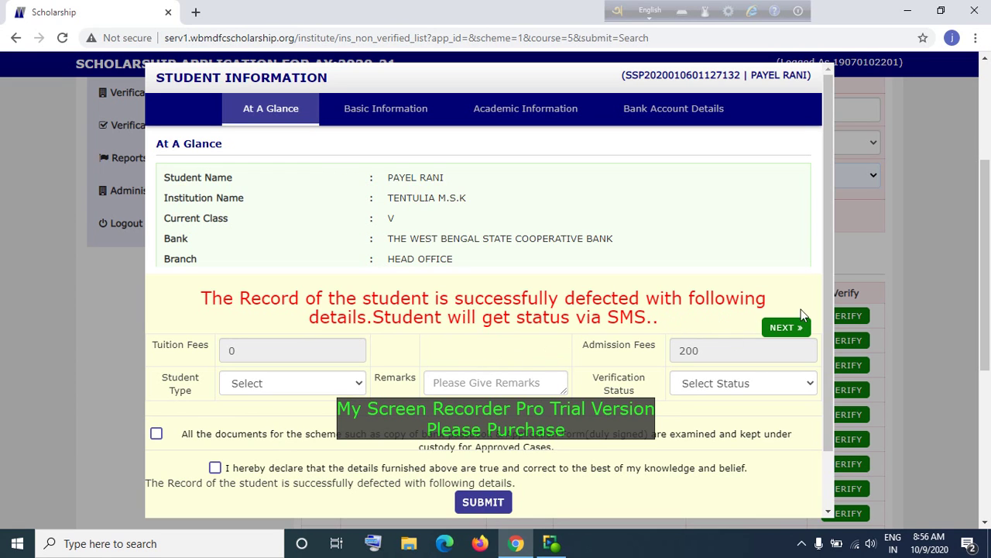
pyautogui.click(929, 225)
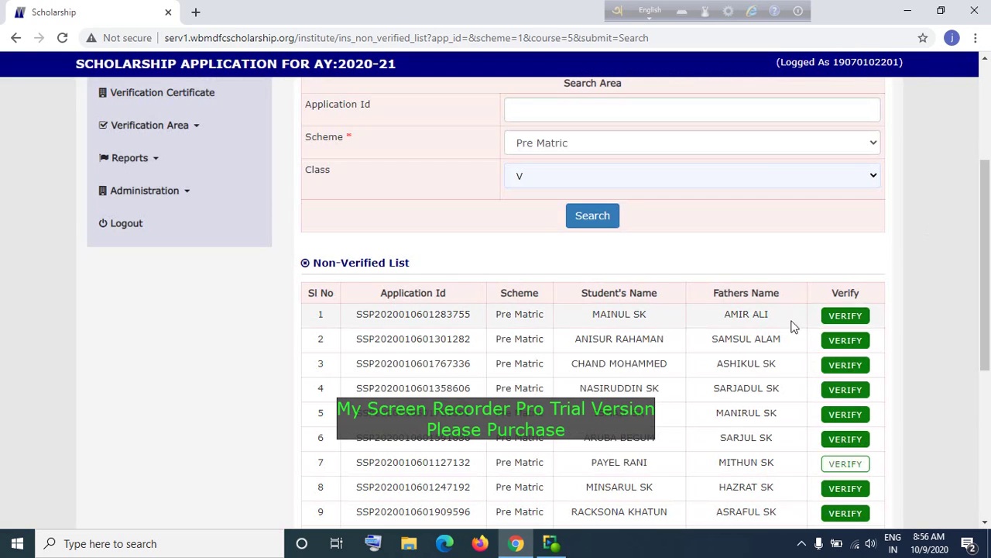